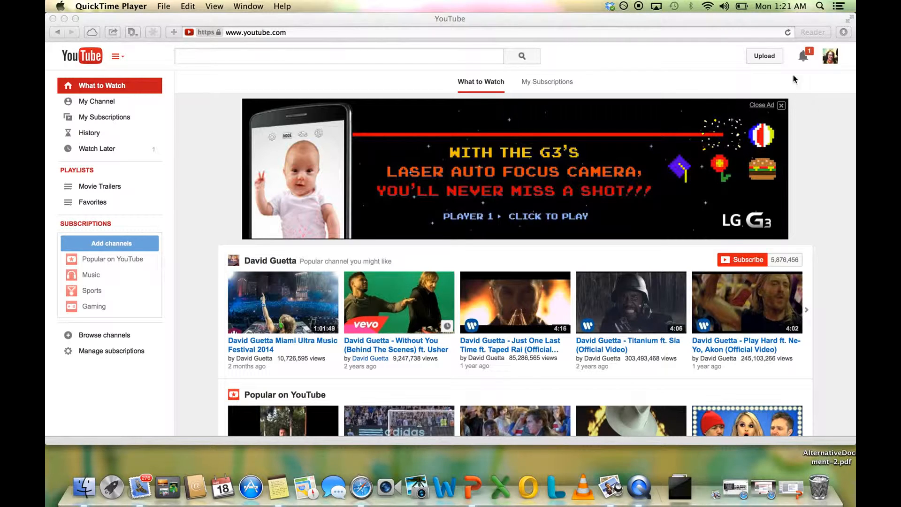
Go to the YouTube upload page and open the video editor.
left_click(760, 59)
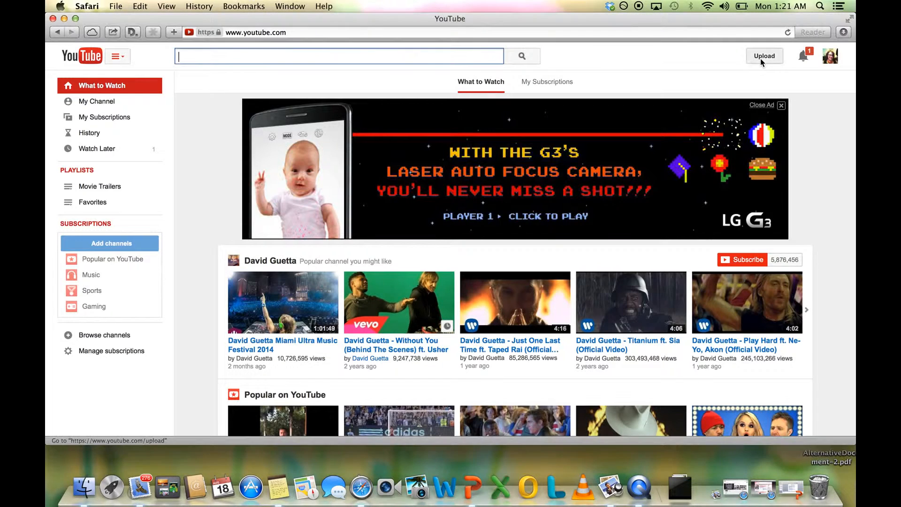
left_click(764, 57)
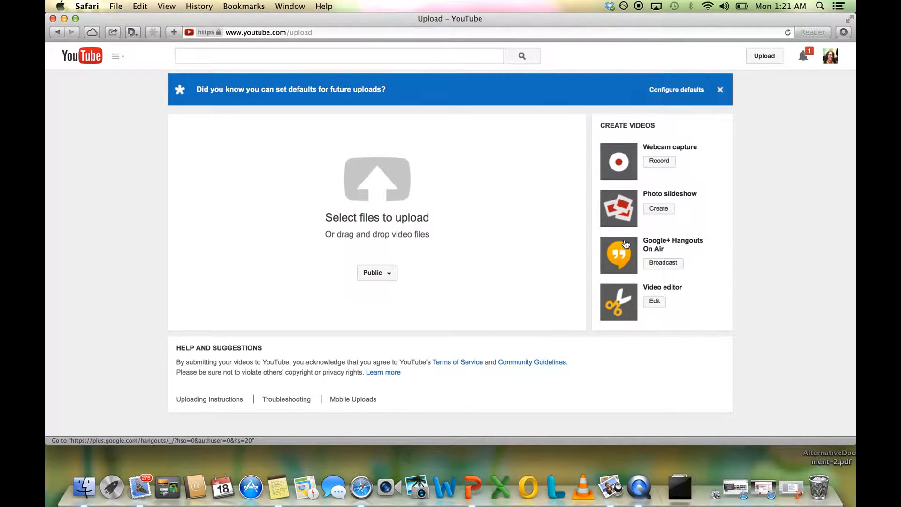
left_click(657, 303)
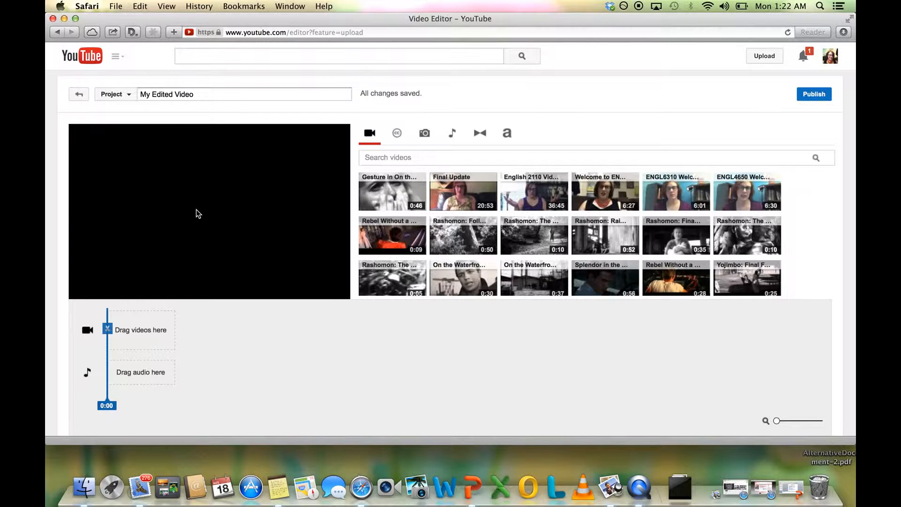
Look through the editor's media libraries: own videos, Creative Commons videos, photos, audio tracks, transitions and titles.
mouse_move(489, 226)
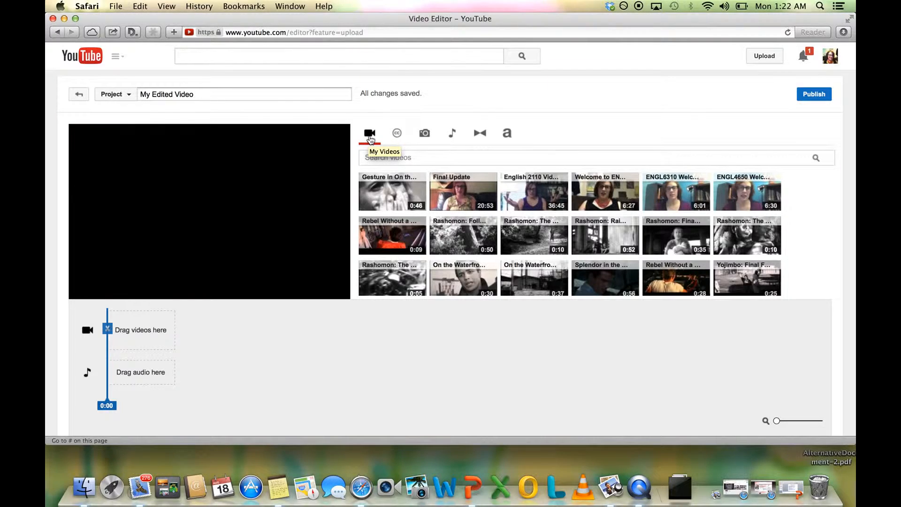
scroll(458, 213, "down", 10)
scroll(458, 212, "up", 10)
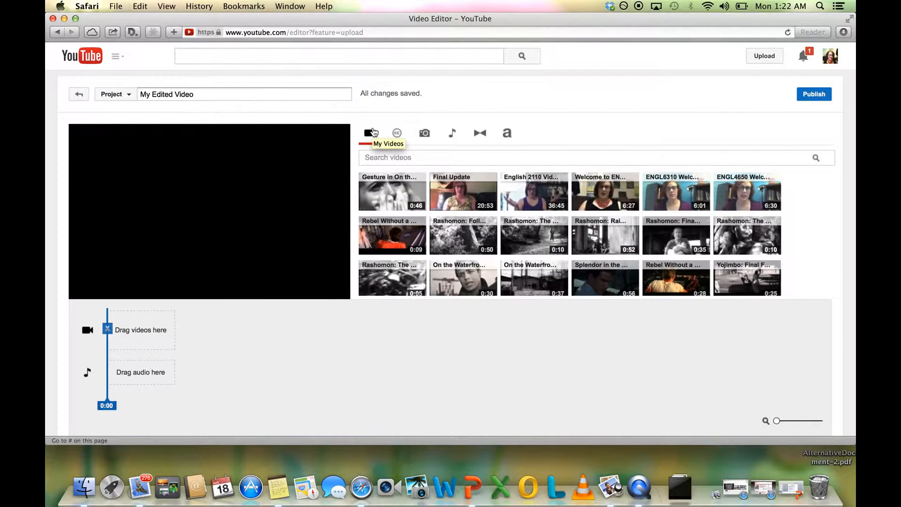
left_click(399, 136)
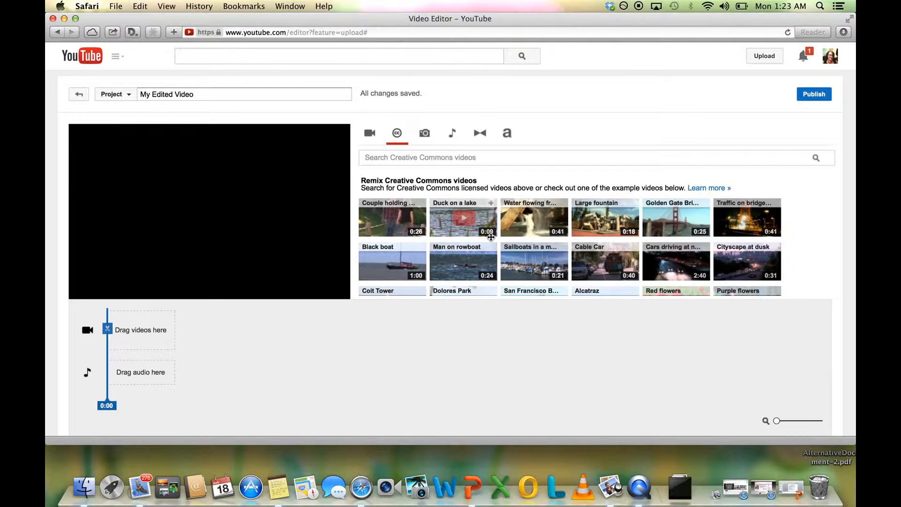
scroll(491, 237, "down", 10)
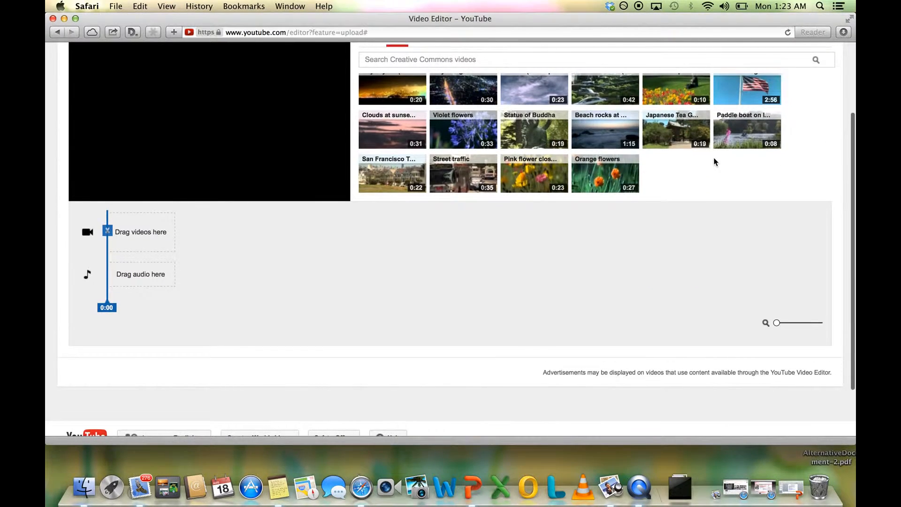
scroll(713, 157, "up", 15)
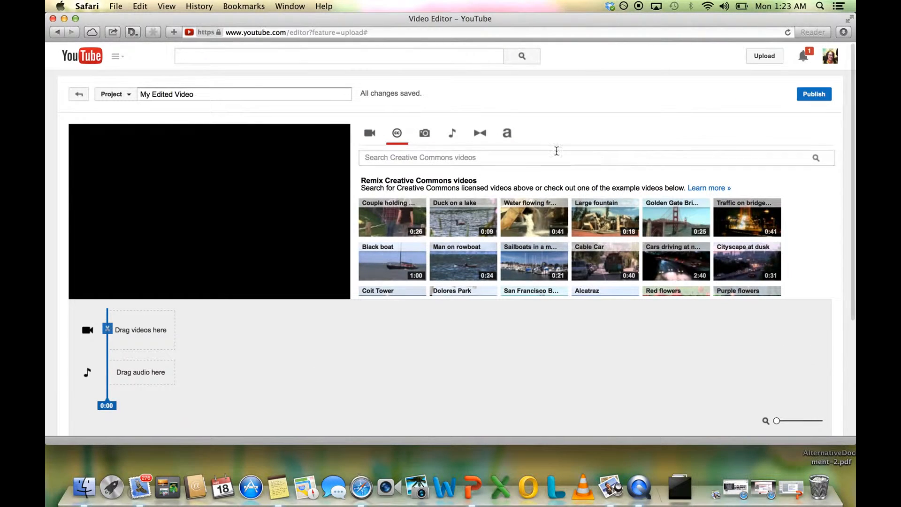
left_click(505, 157)
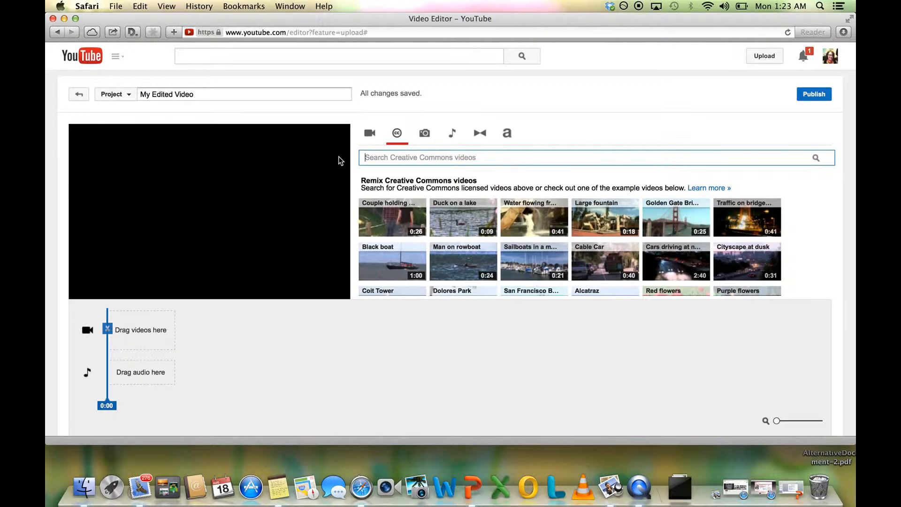
left_click(421, 136)
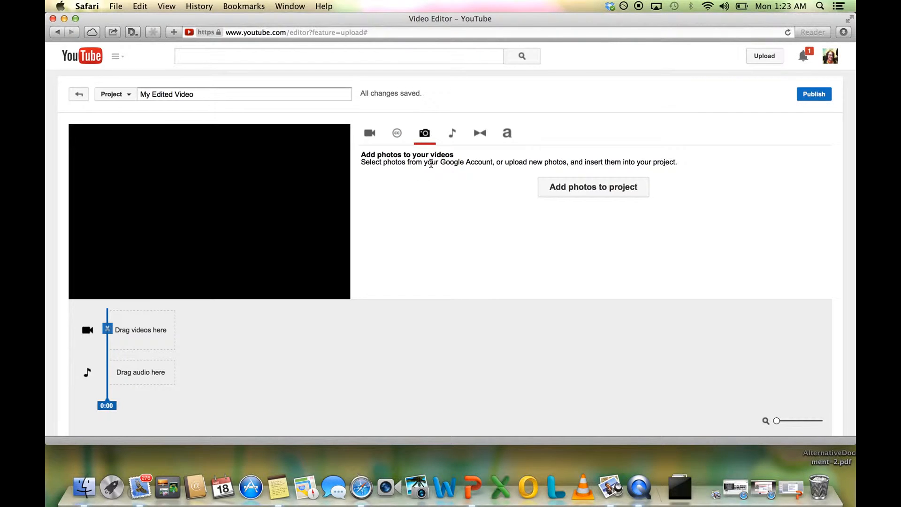
left_click(452, 136)
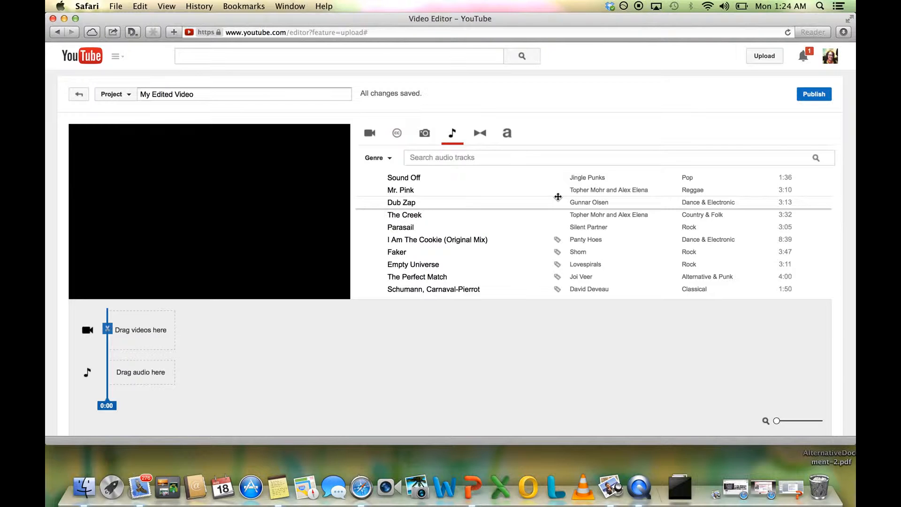
mouse_move(558, 264)
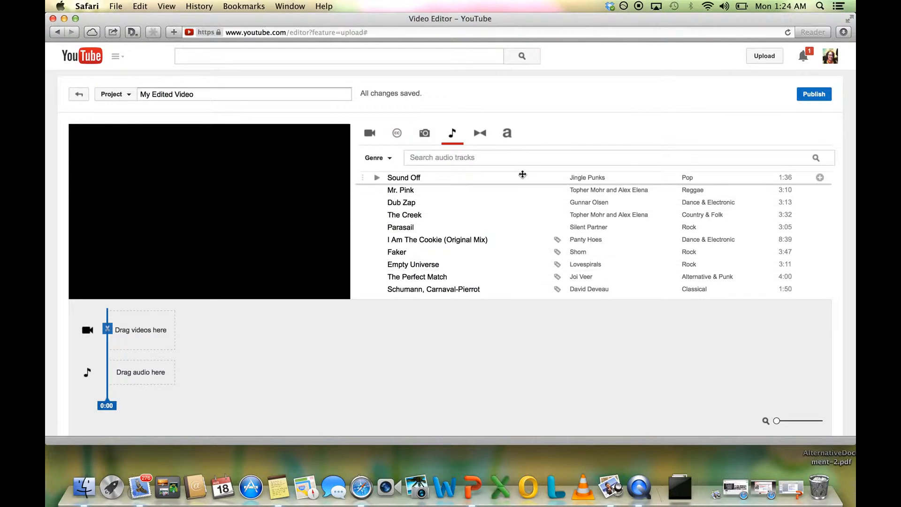
left_click(477, 133)
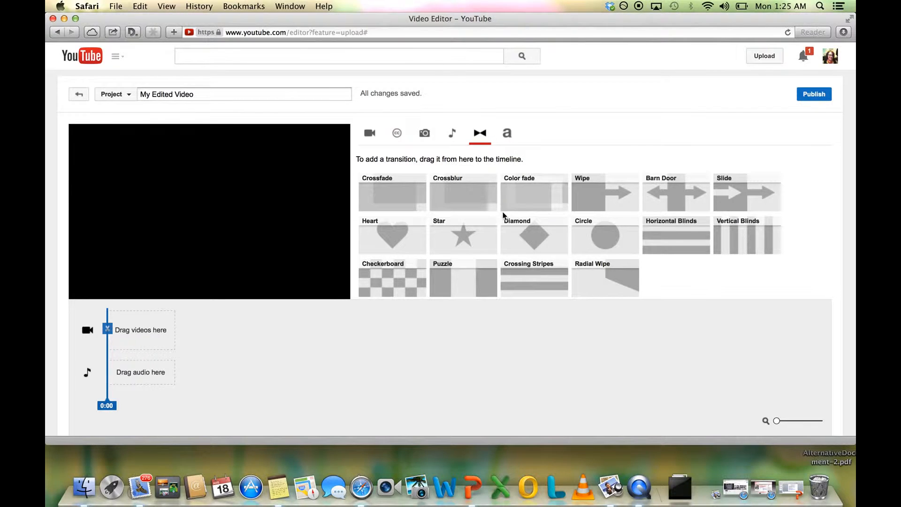
left_click(509, 140)
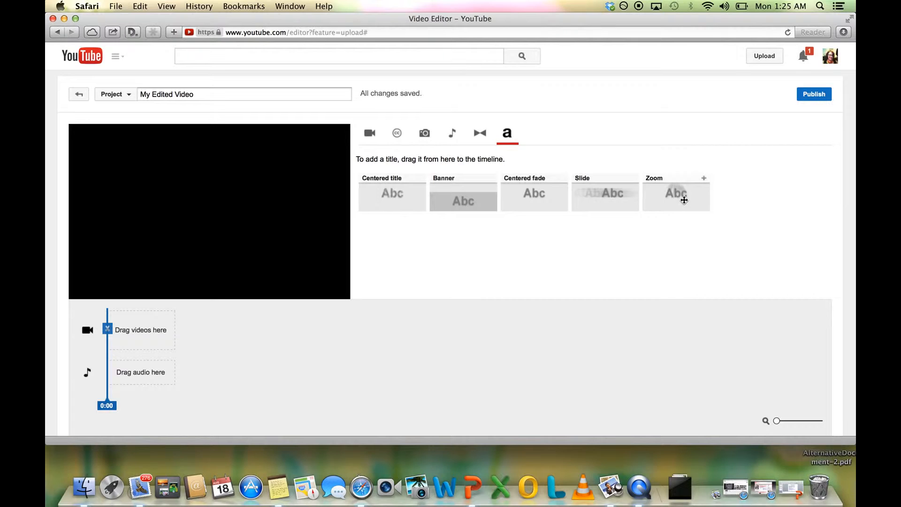
Search the own videos for "waterfront" and add the 0:30 On the Waterfront clip to the timeline.
left_click(374, 136)
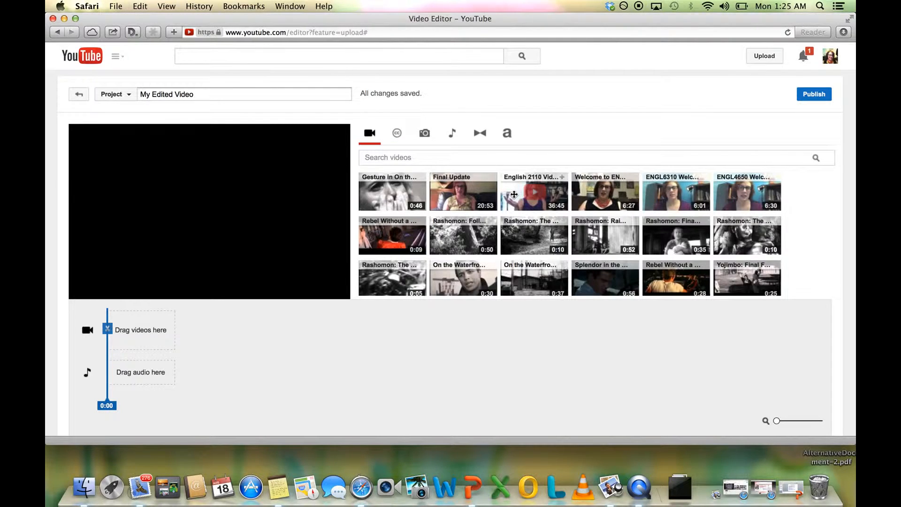
left_click(543, 158)
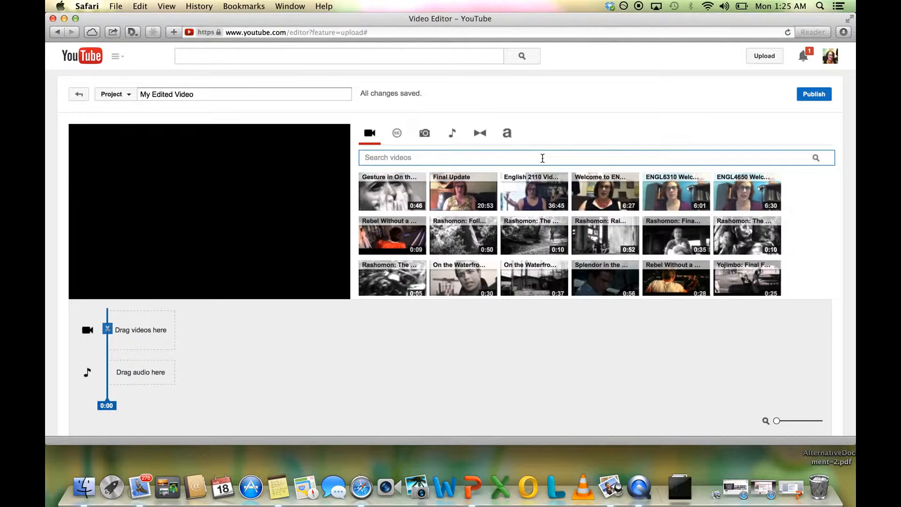
type("waterfront")
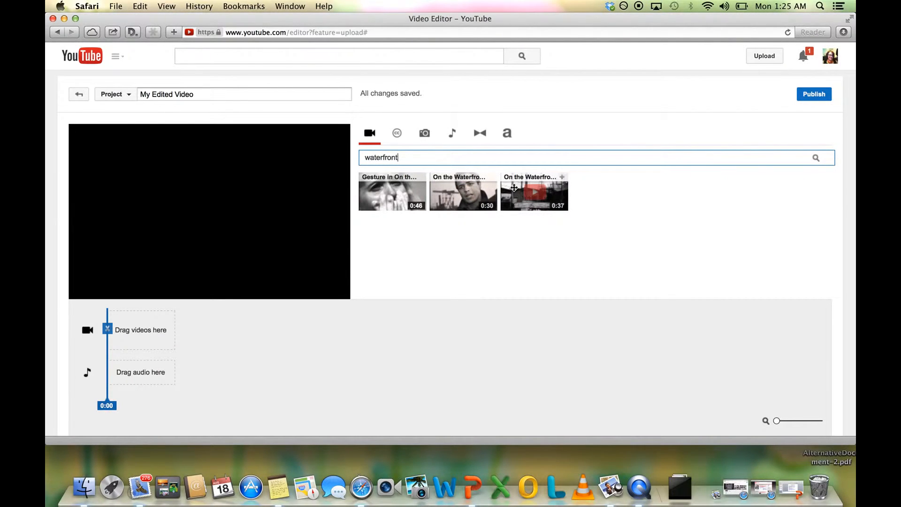
left_click(491, 177)
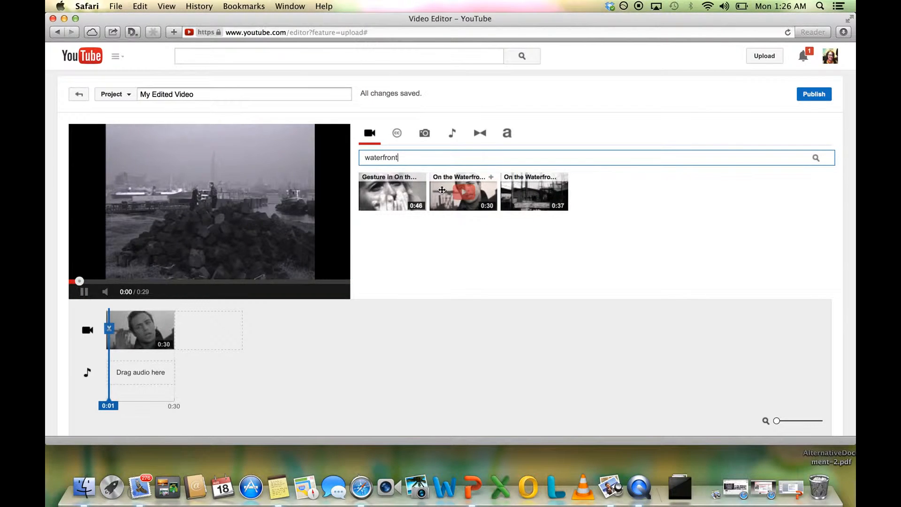
Place a second copy of the 0:30 On the Waterfront clip after the first and remove that copy again.
left_click_drag(442, 189, 226, 334)
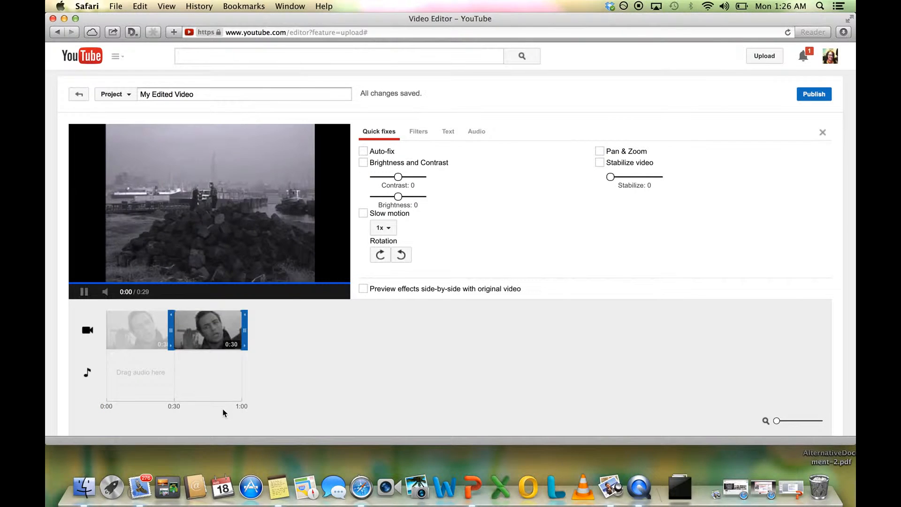
mouse_move(217, 318)
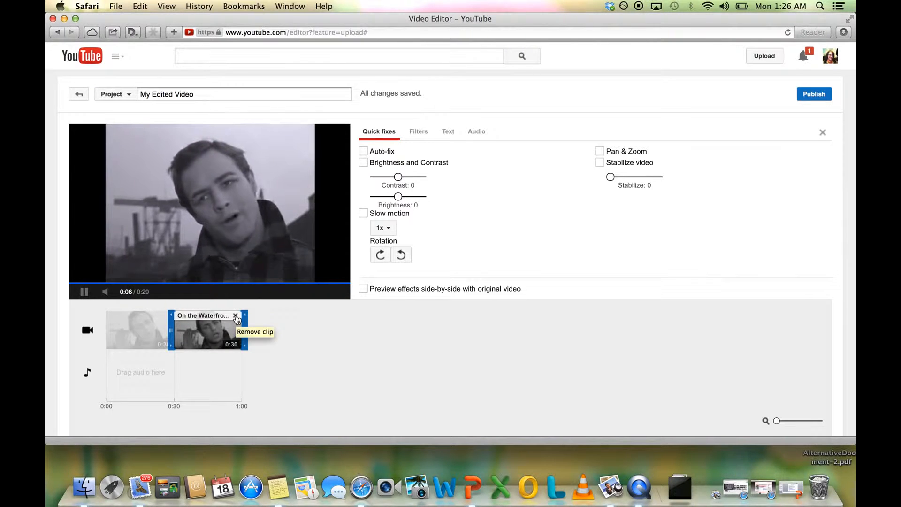
left_click(236, 317)
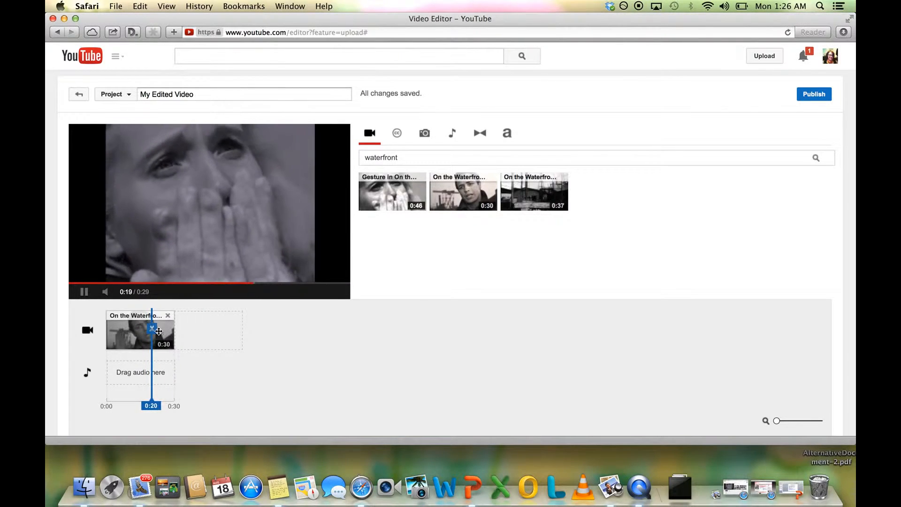
Pause playback, split the timeline clip at 0:23 and remove the second part.
left_click(81, 292)
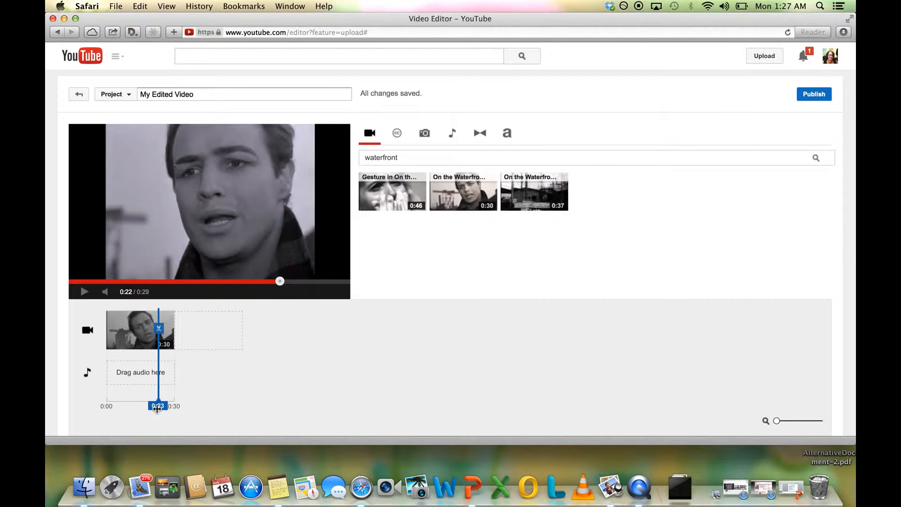
left_click(159, 328)
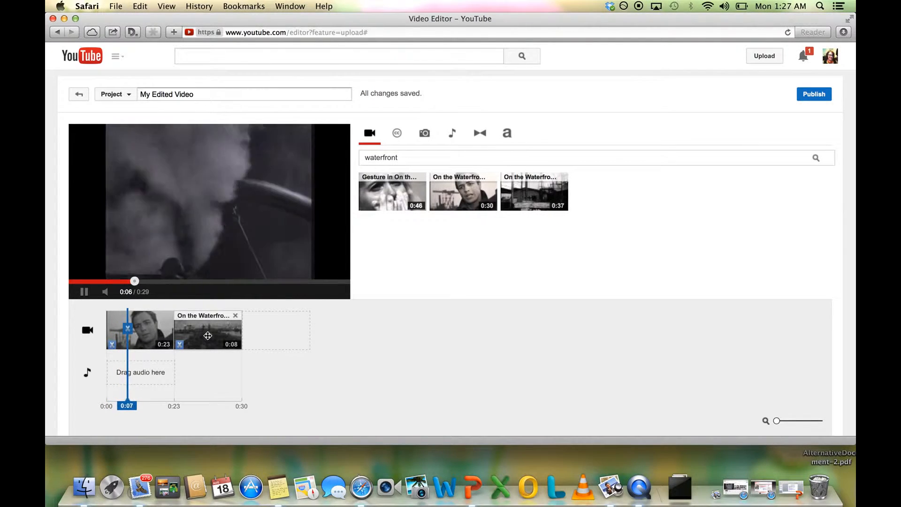
left_click(208, 336)
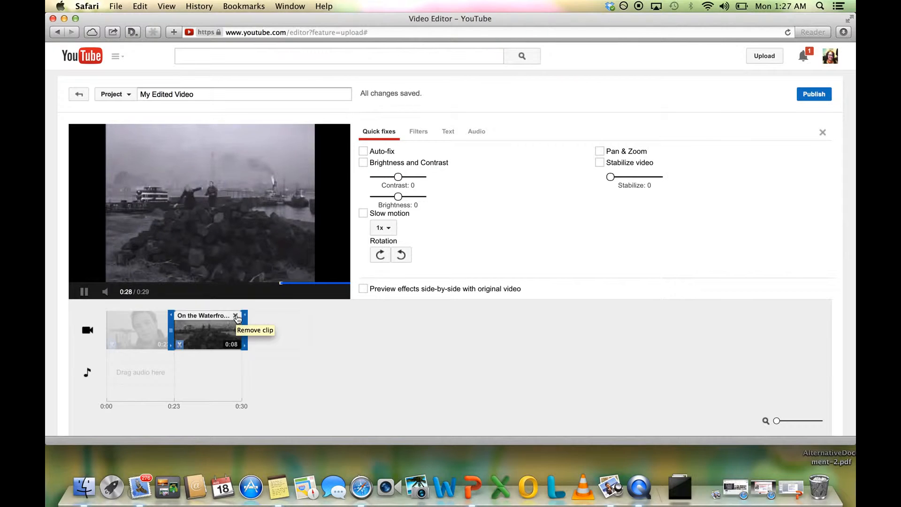
left_click(237, 316)
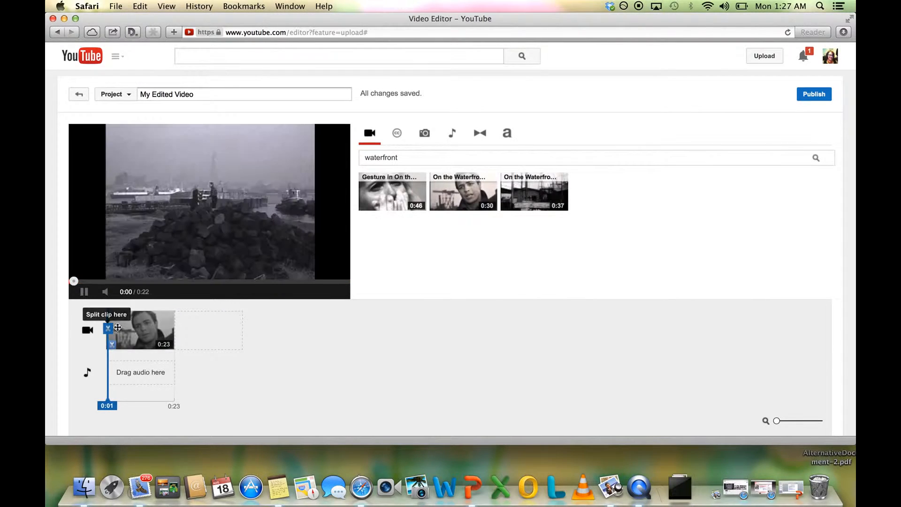
Trim both ends of the remaining clip to keep about five seconds, from about 0:17.71 to 0:22.71 of the source.
left_click(85, 293)
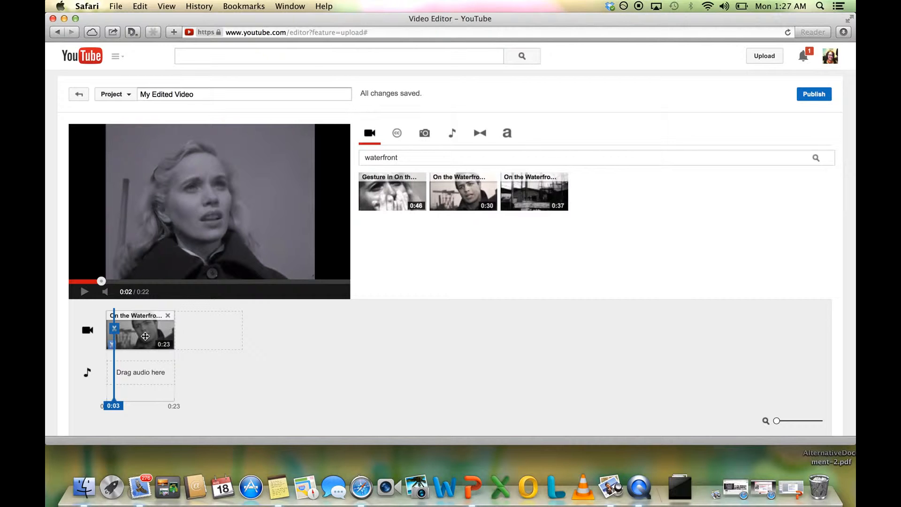
left_click(145, 336)
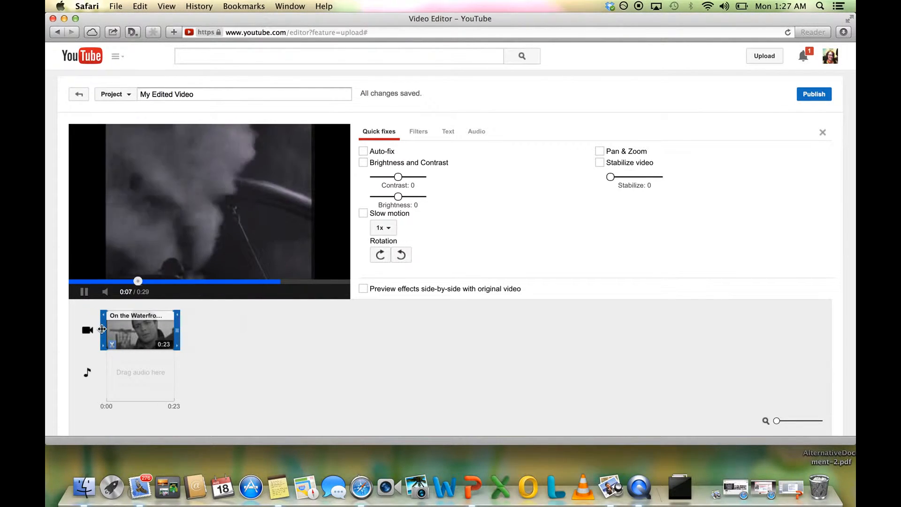
left_click_drag(102, 329, 133, 330)
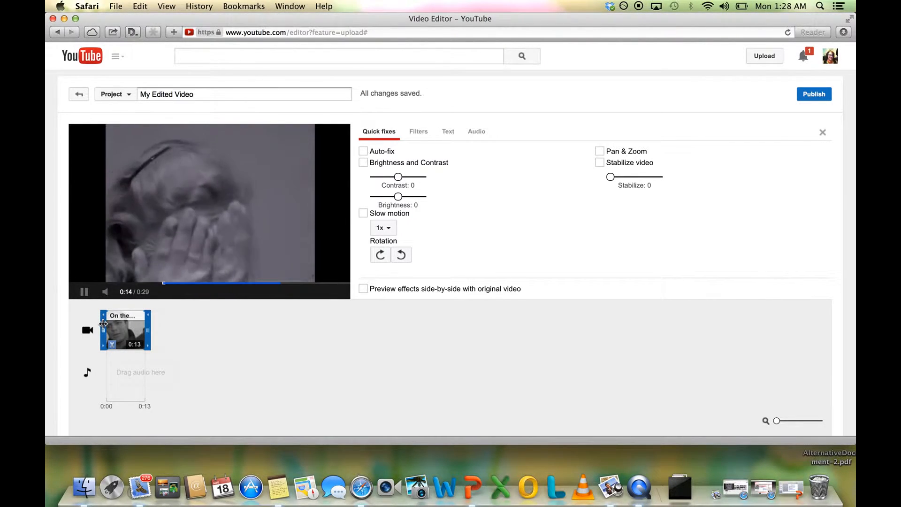
left_click_drag(103, 324, 126, 329)
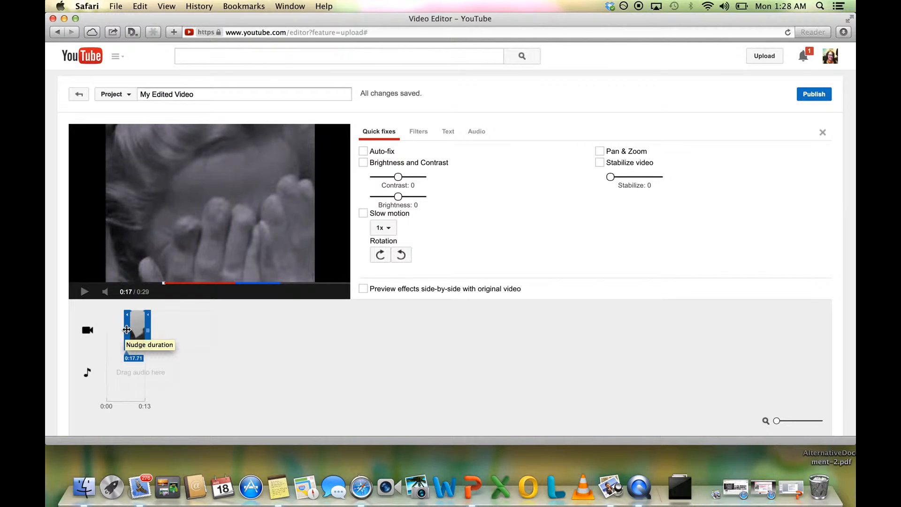
left_click_drag(126, 330, 126, 329)
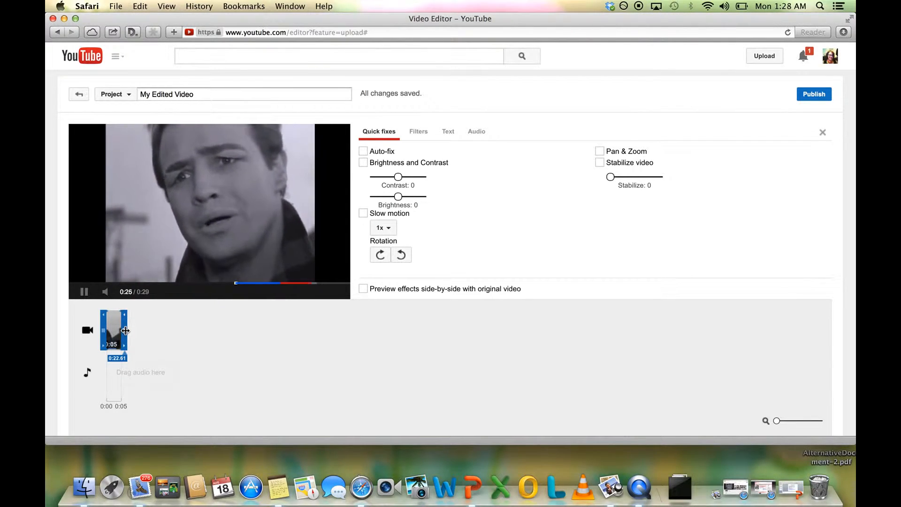
mouse_move(125, 331)
left_mouse_down()
mouse_move(117, 331)
mouse_move(125, 332)
left_mouse_up()
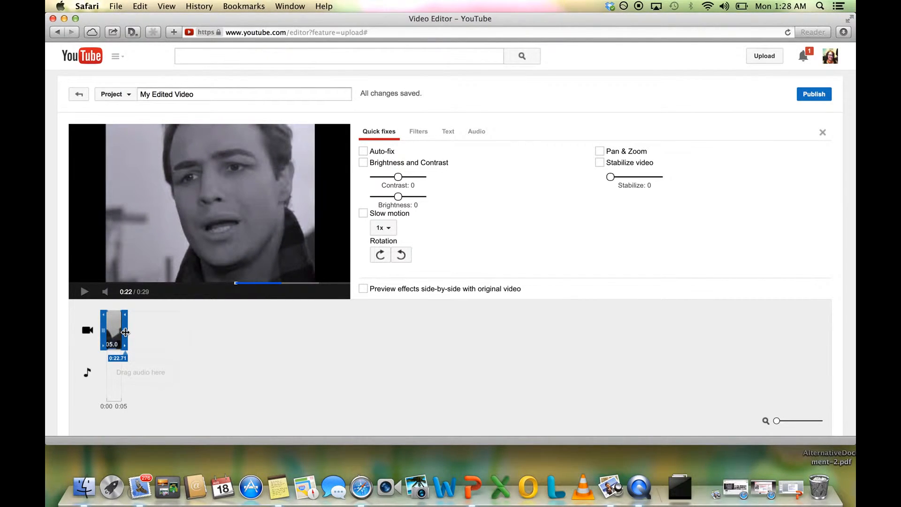
left_click_drag(125, 333, 125, 333)
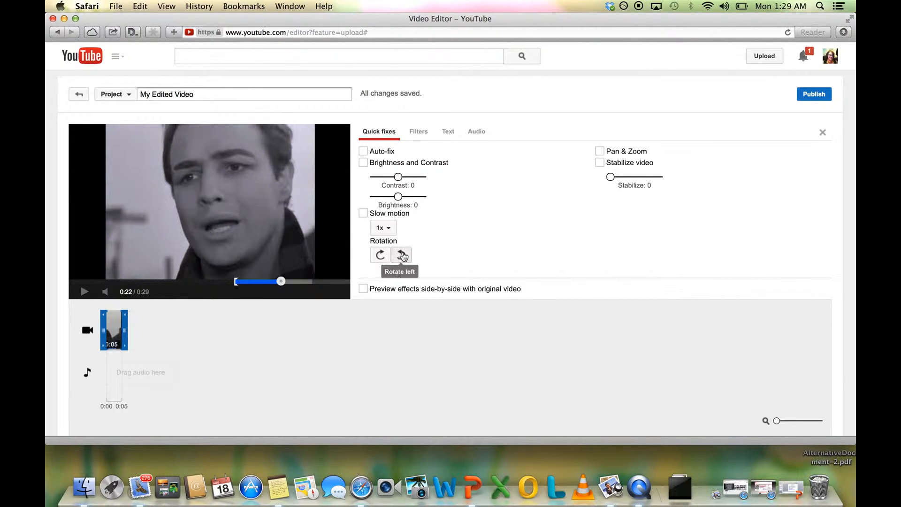
Try rotating the trimmed clip to the right and rotate it back to the left.
left_click(381, 255)
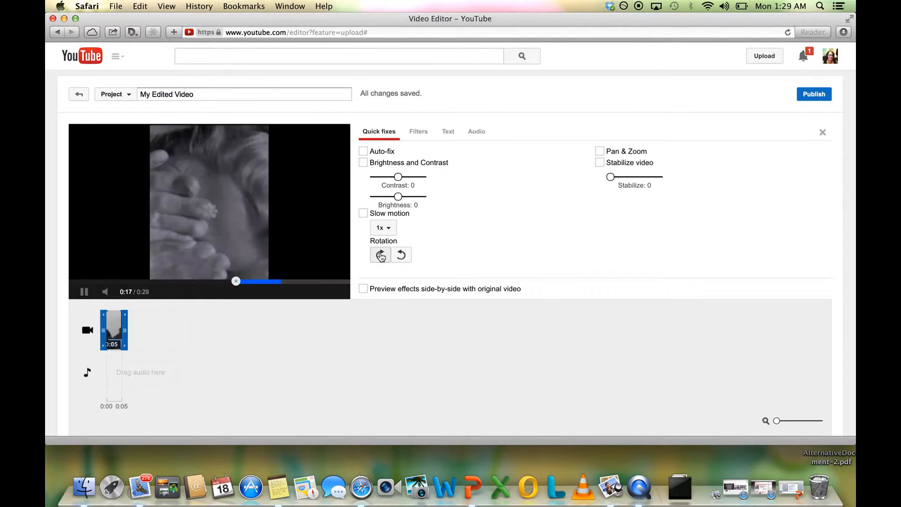
left_click(400, 257)
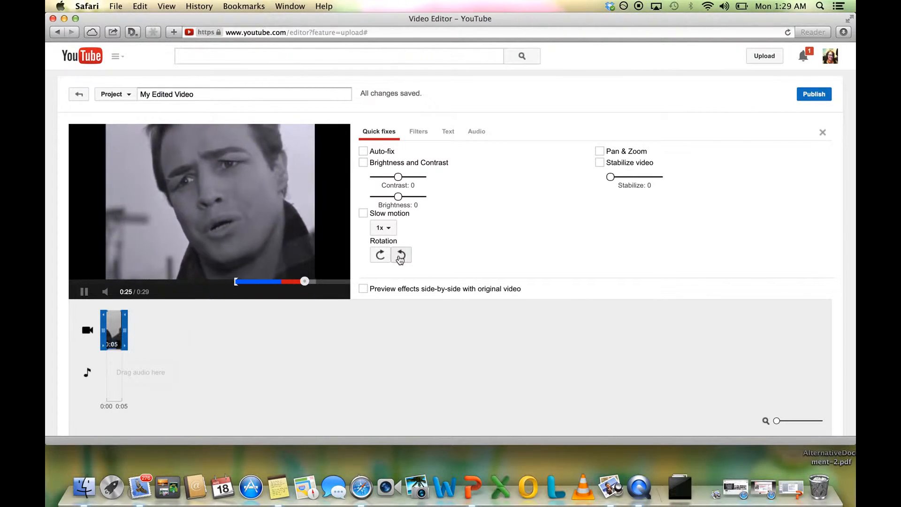
left_click(636, 165)
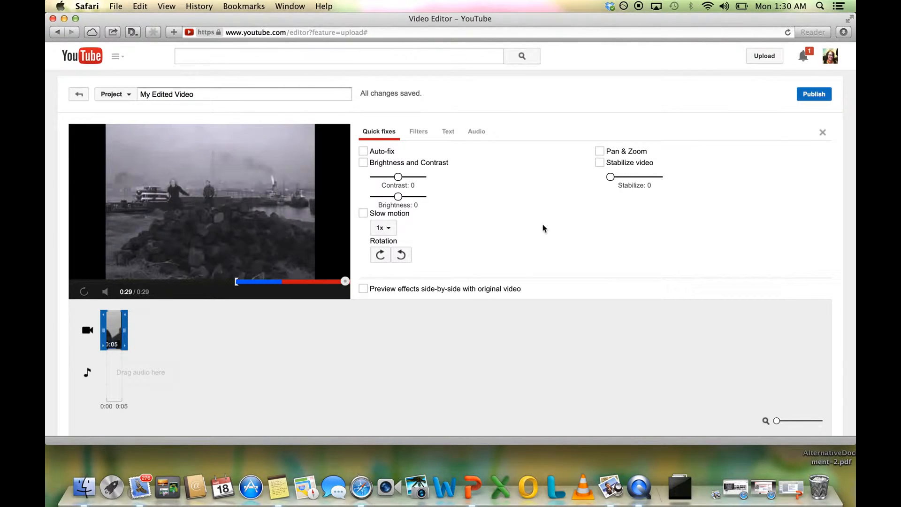
Browse the video filters, try the Thermal filter on the trimmed clip and remove it again.
left_click(419, 135)
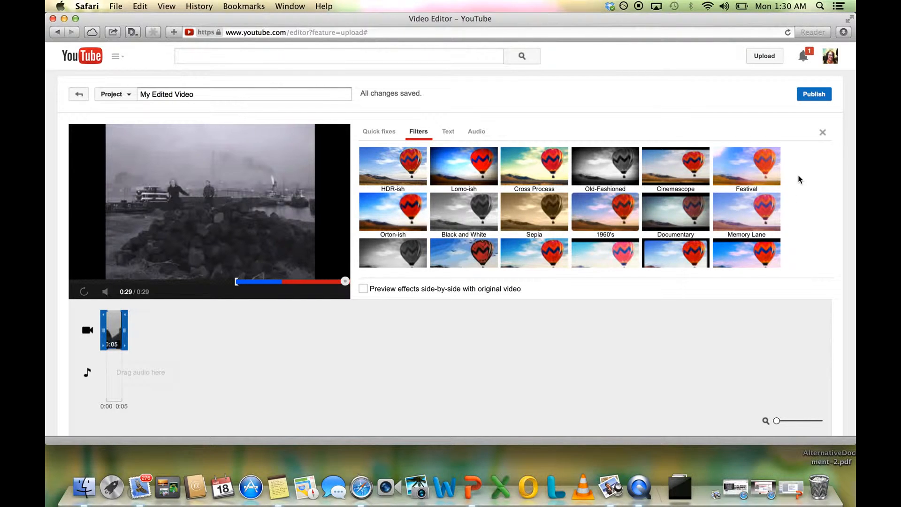
scroll(800, 179, "down", 2)
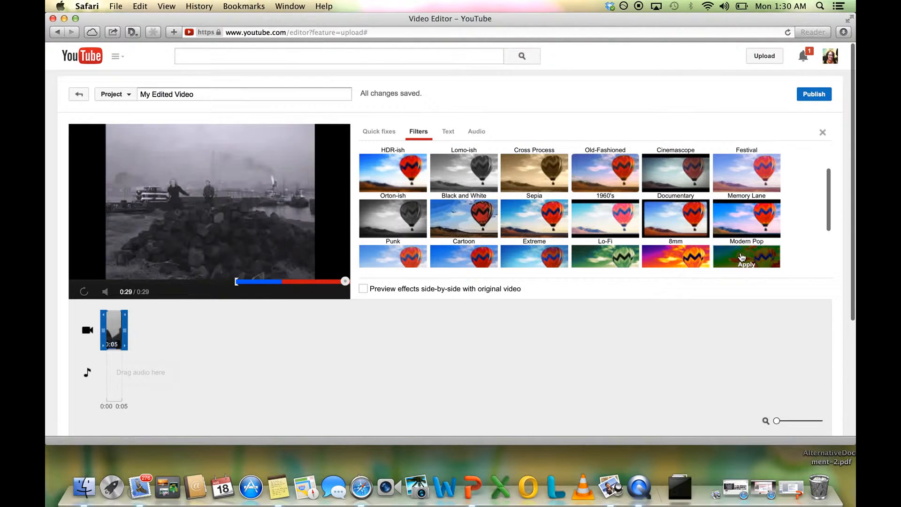
scroll(773, 195, "down", 3)
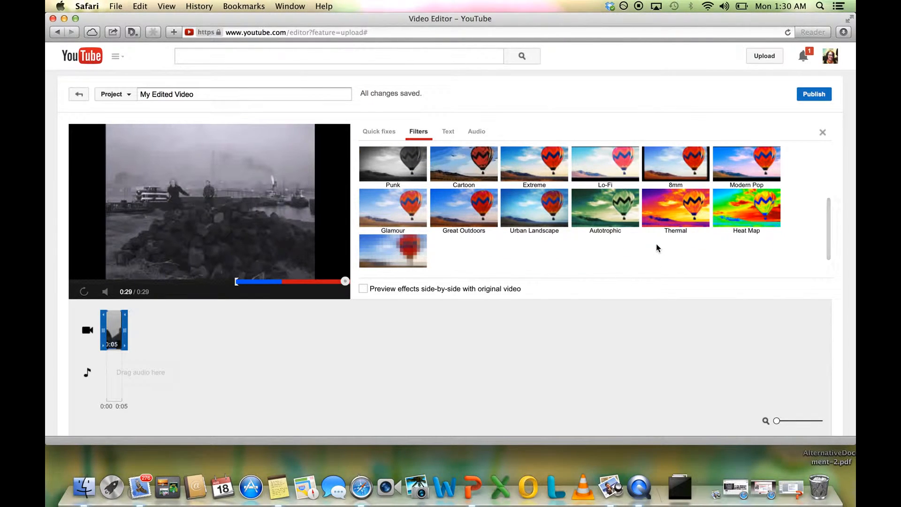
mouse_move(740, 227)
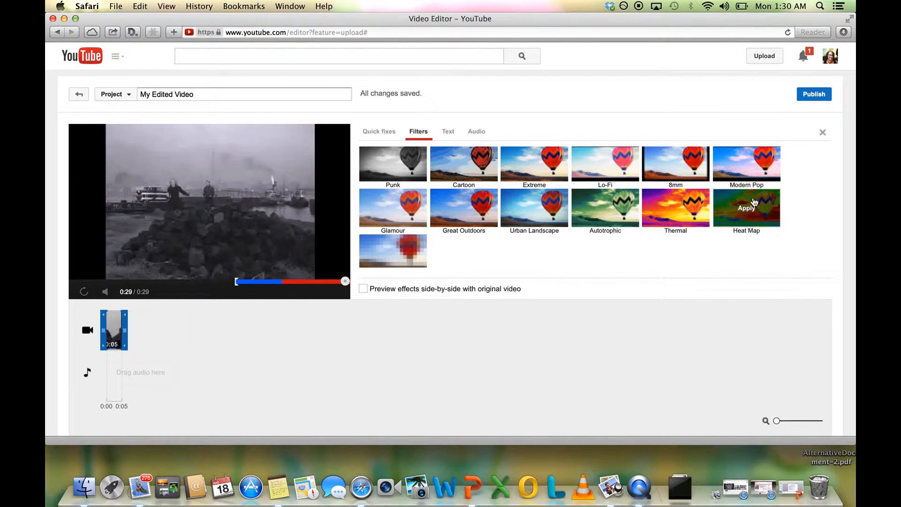
left_click(676, 208)
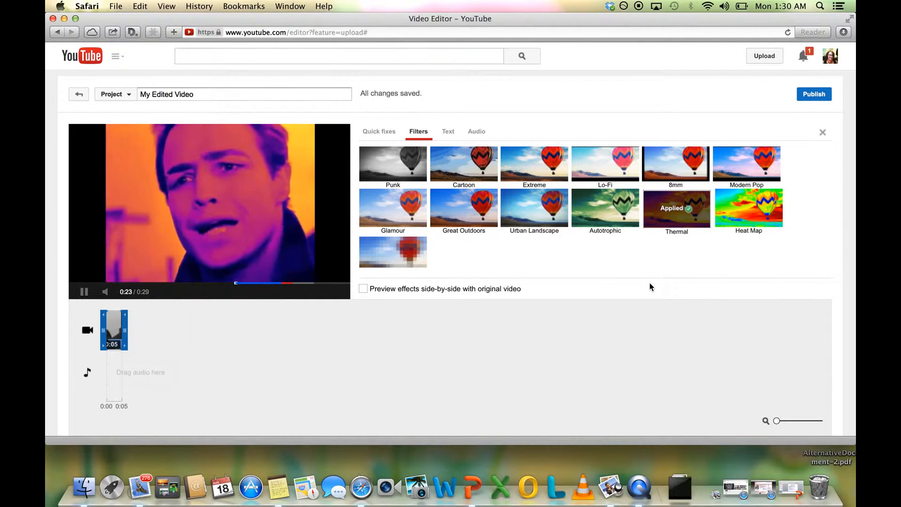
scroll(653, 246, "up", 2)
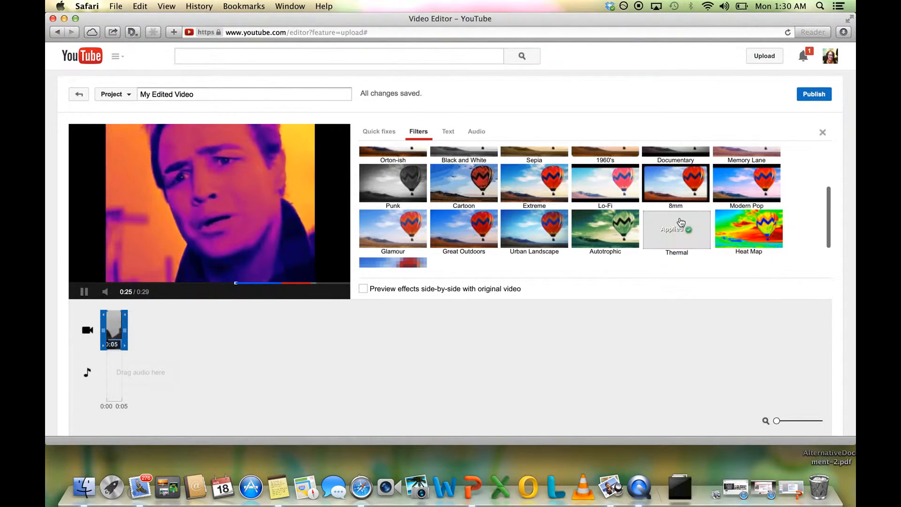
left_click(681, 236)
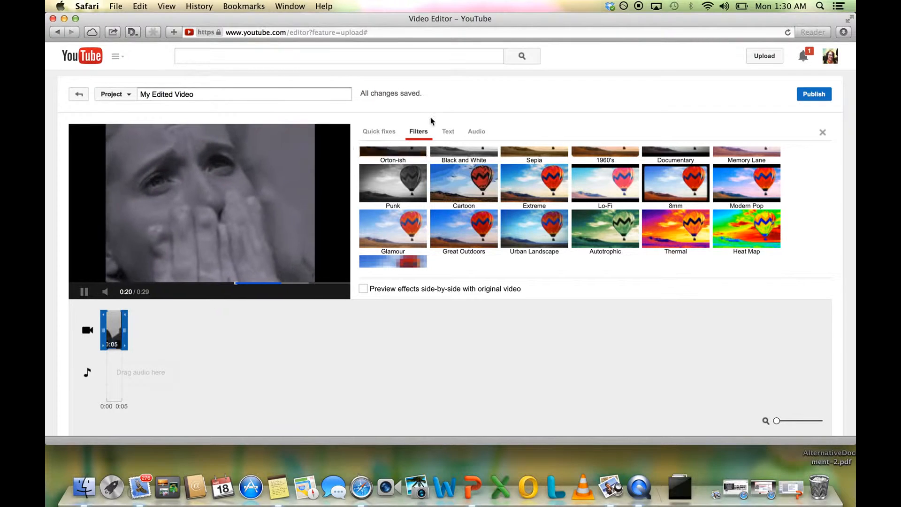
Compare the Thermal filter side by side with the original video, then remove the filter and turn off the comparison preview.
left_click(364, 290)
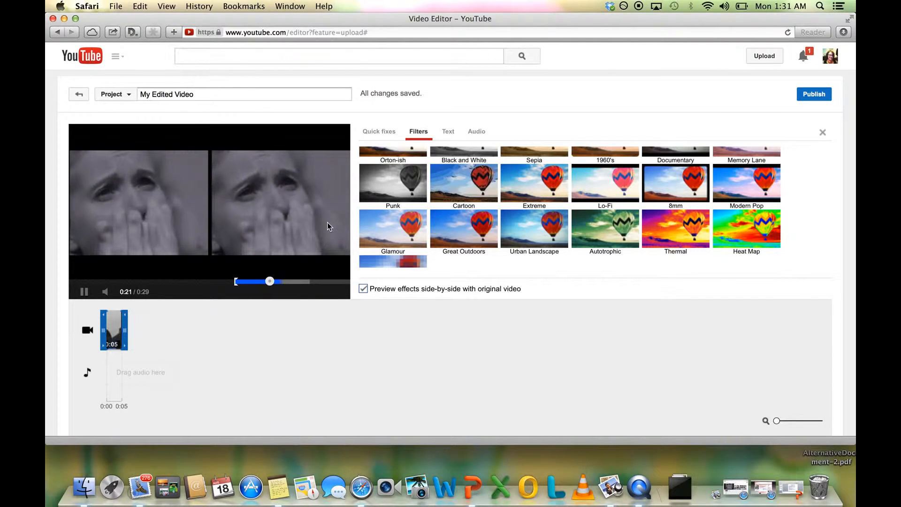
left_click(676, 228)
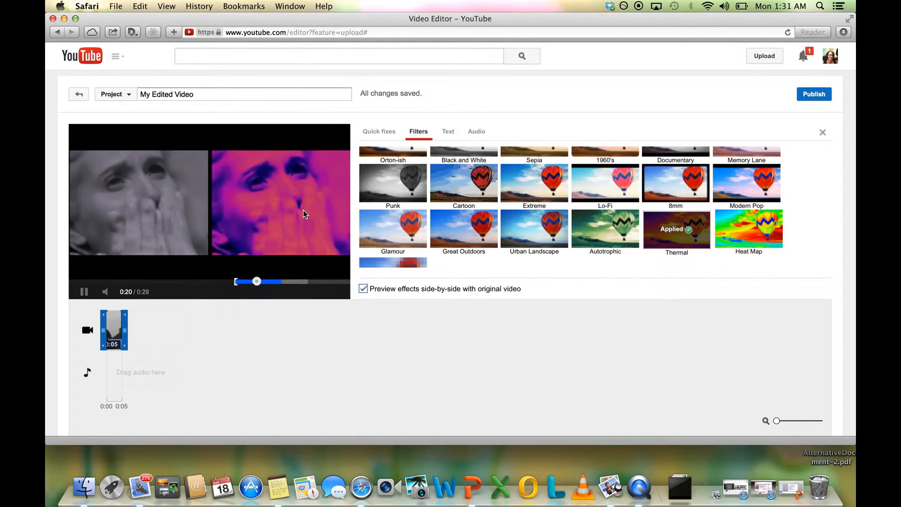
left_click(665, 235)
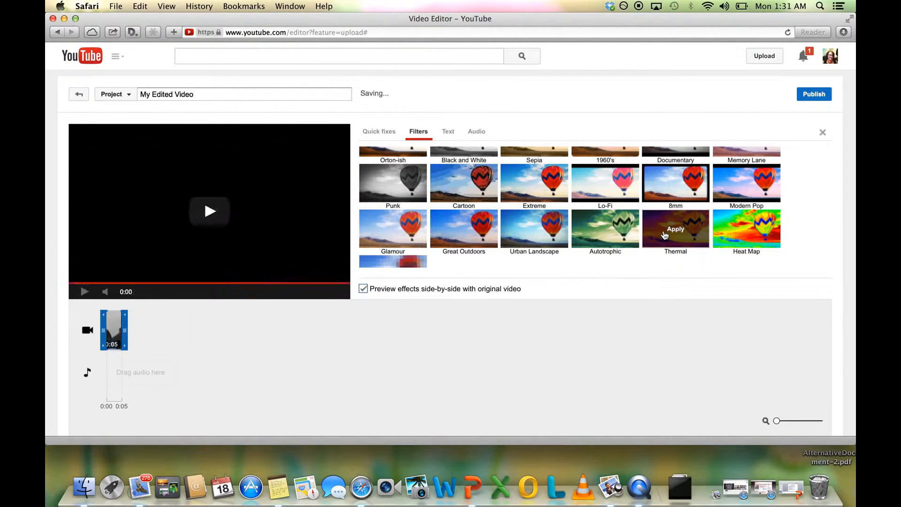
left_click(365, 289)
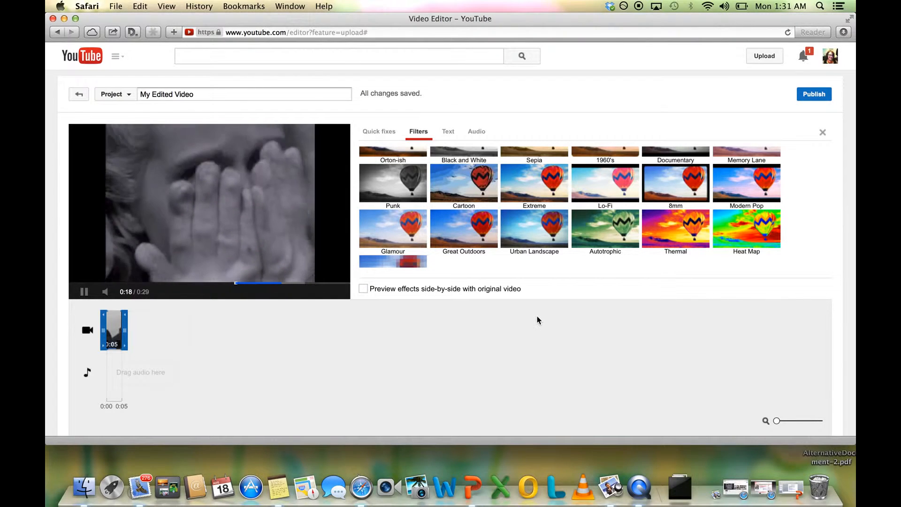
Examine the clip's text and audio settings and close the clip's settings.
left_click(450, 131)
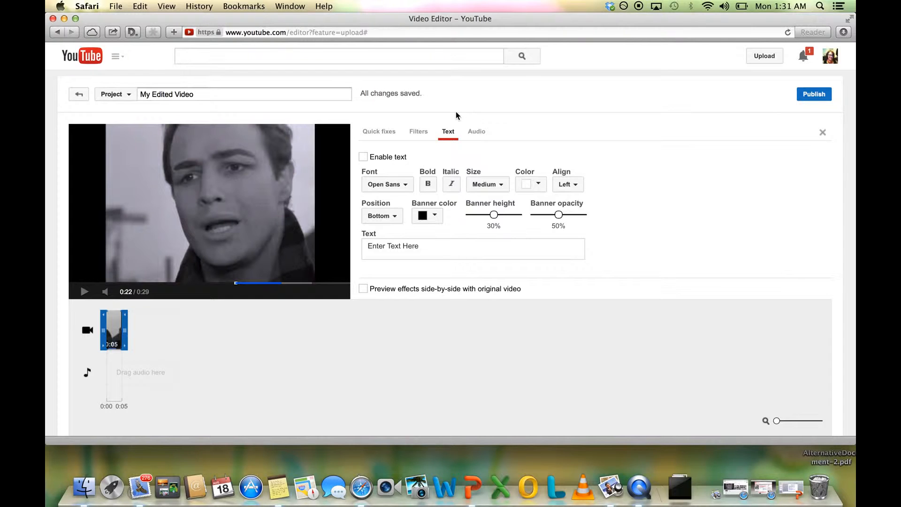
left_click(476, 133)
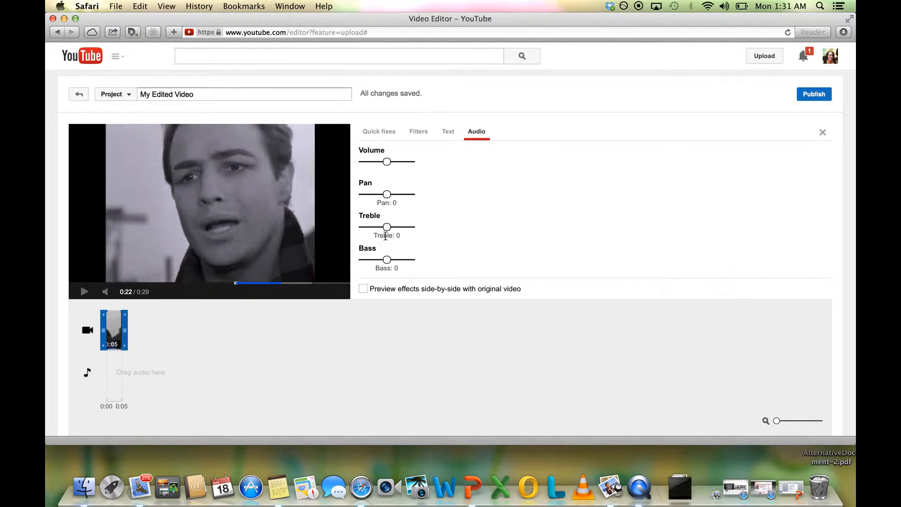
left_click(346, 352)
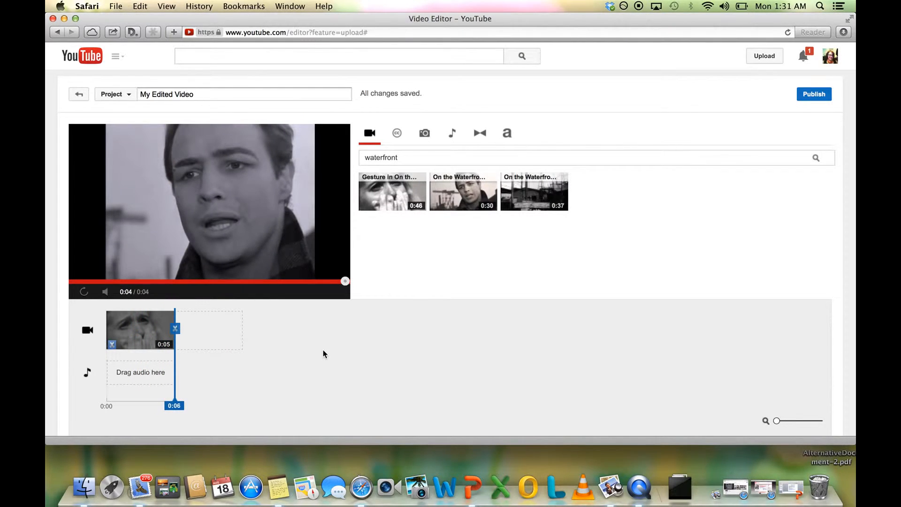
Add a Banner title after the video clip and extend its duration to 0:06.
left_click(507, 132)
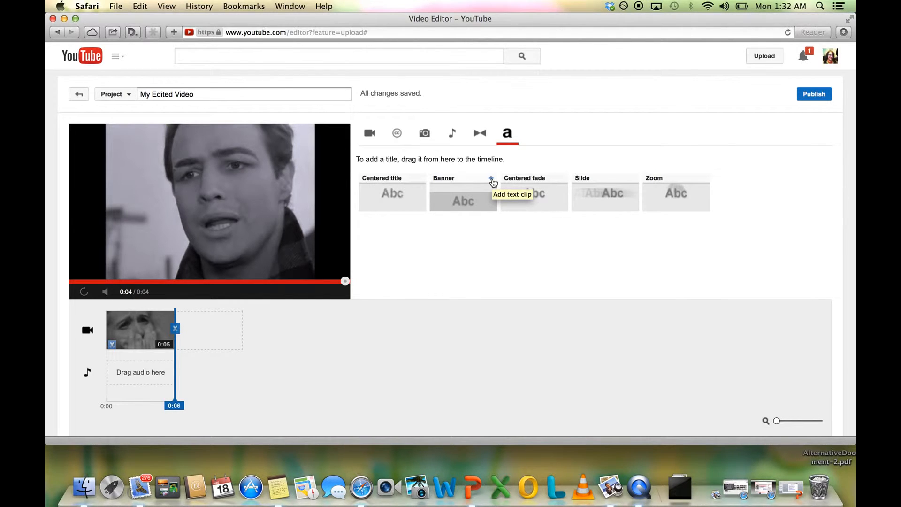
left_click(491, 179)
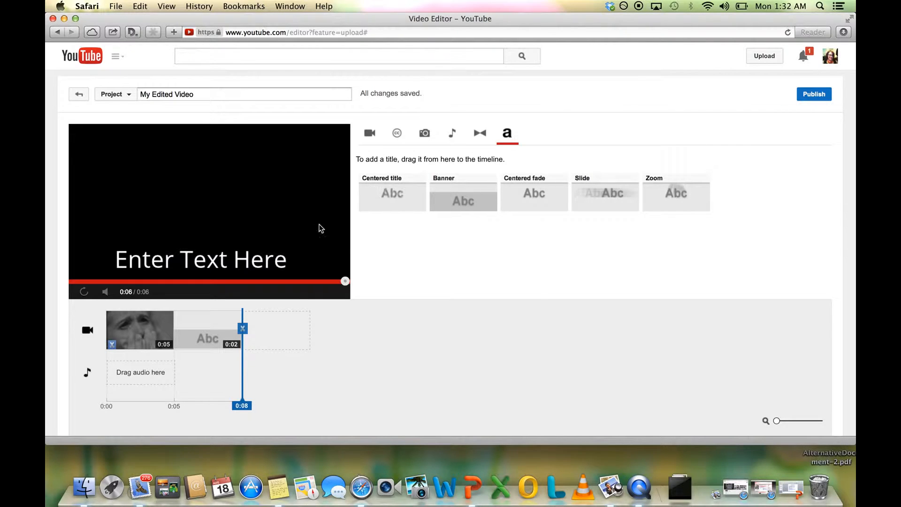
left_click(221, 327)
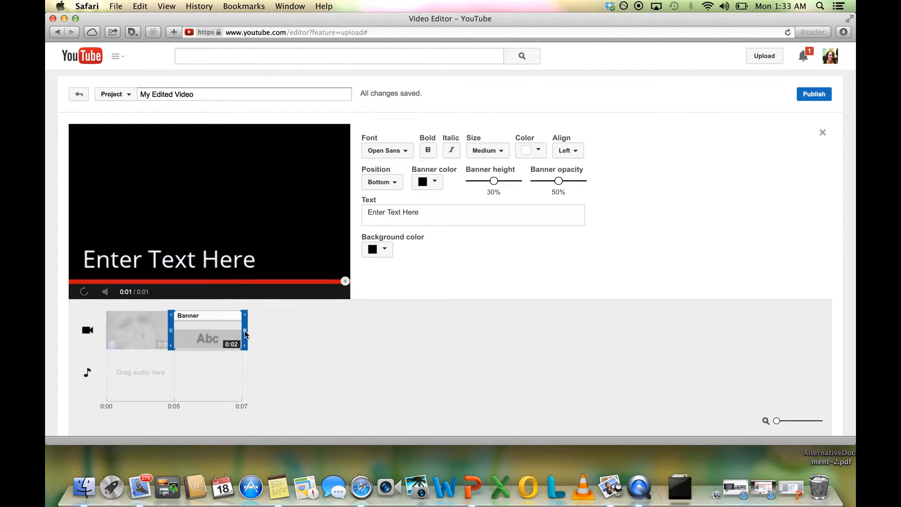
left_click_drag(252, 334, 265, 334)
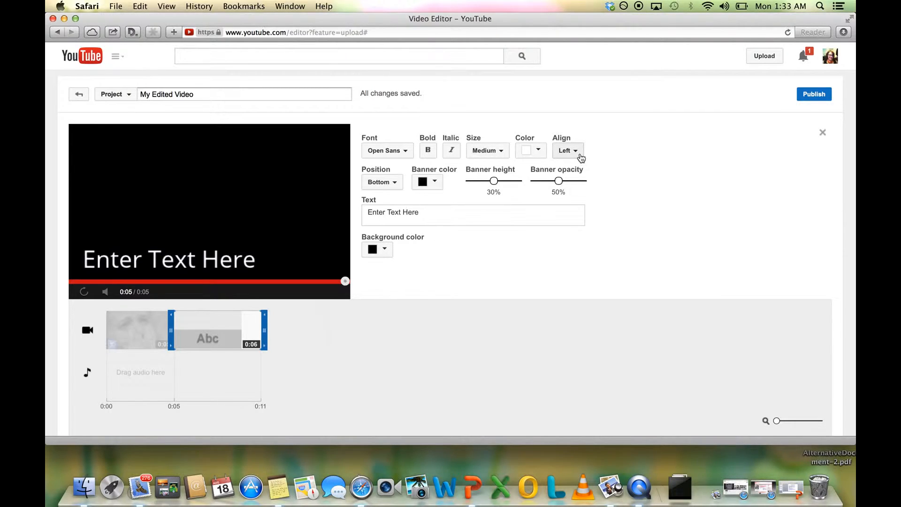
Set the banner text's position to Center and look through the background color choices.
left_click(379, 184)
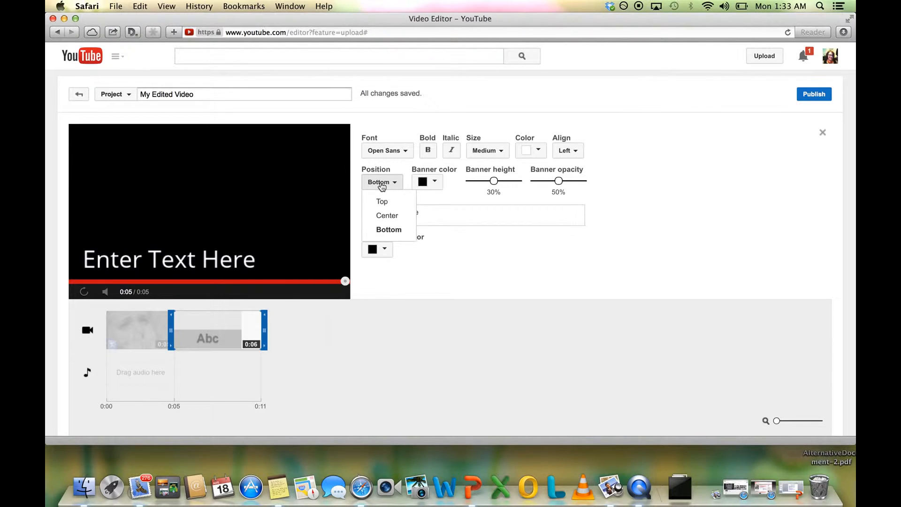
left_click(382, 216)
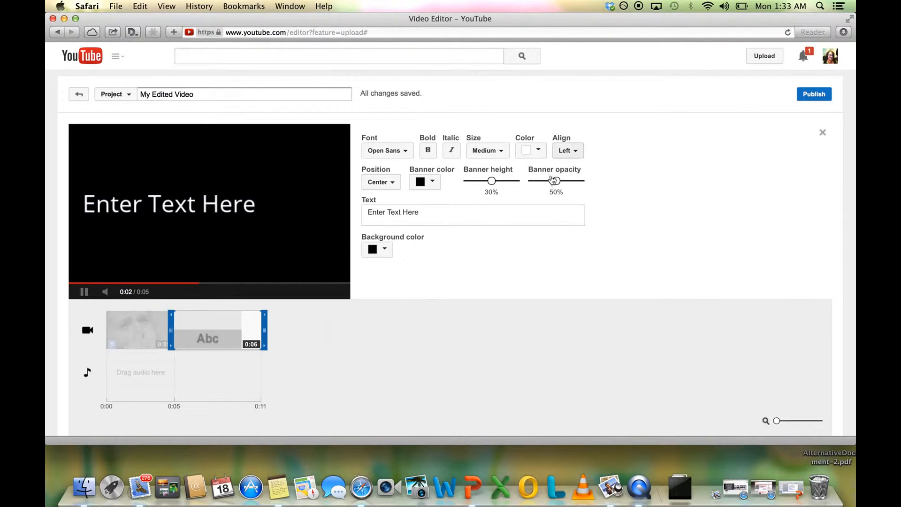
left_click(382, 252)
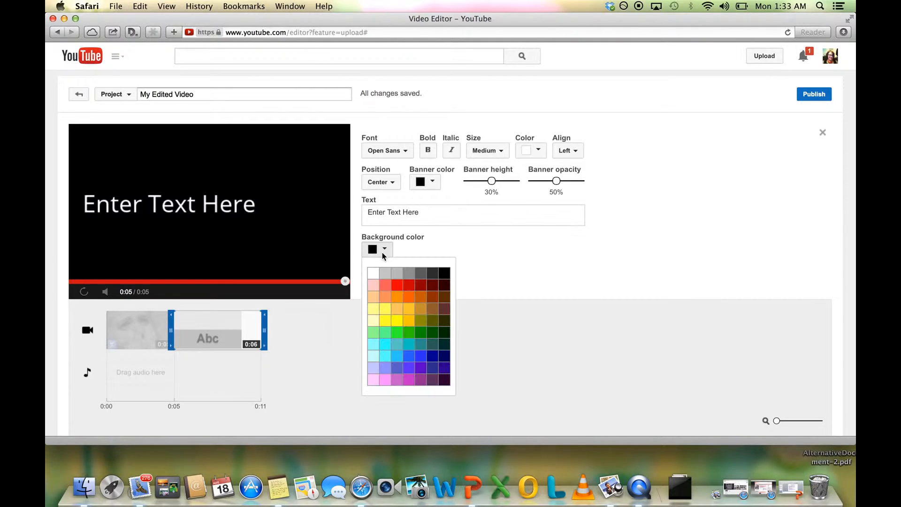
left_click(430, 247)
left_click(433, 218)
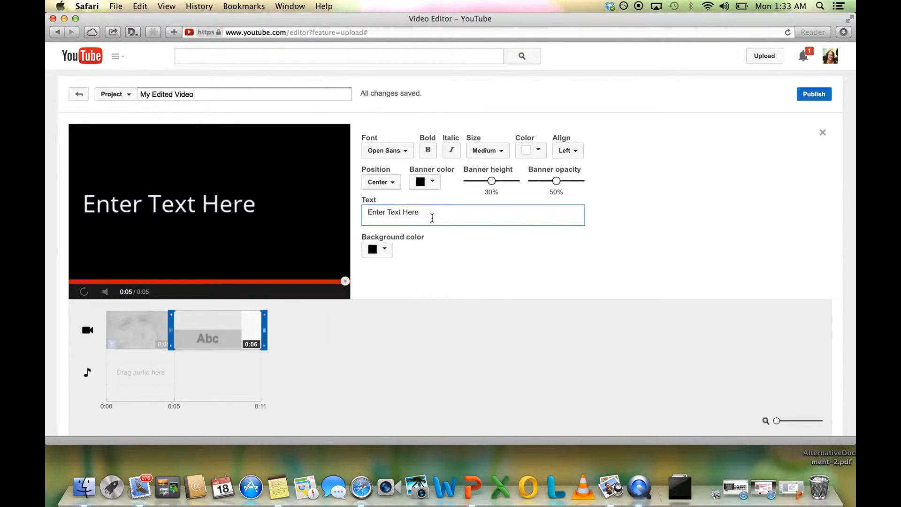
Try the XX-Small size for the banner text and set it to X-Small.
left_click(497, 158)
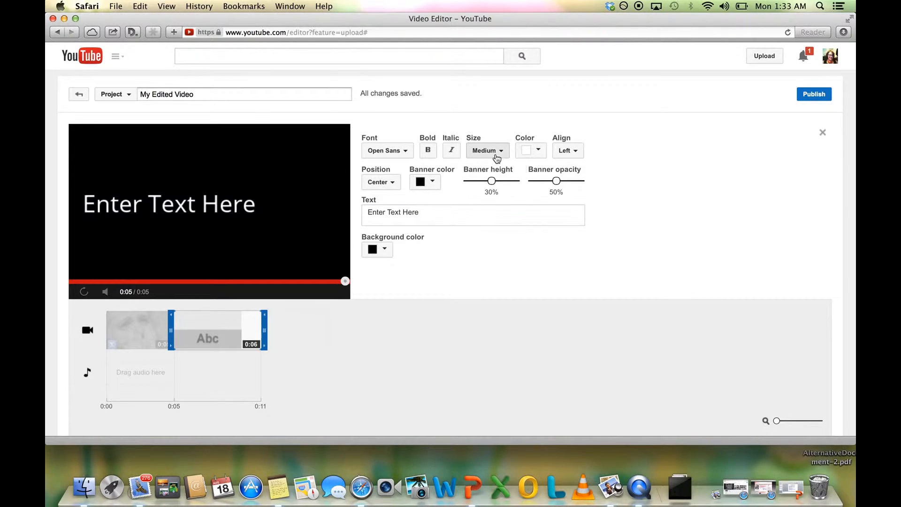
left_click(493, 169)
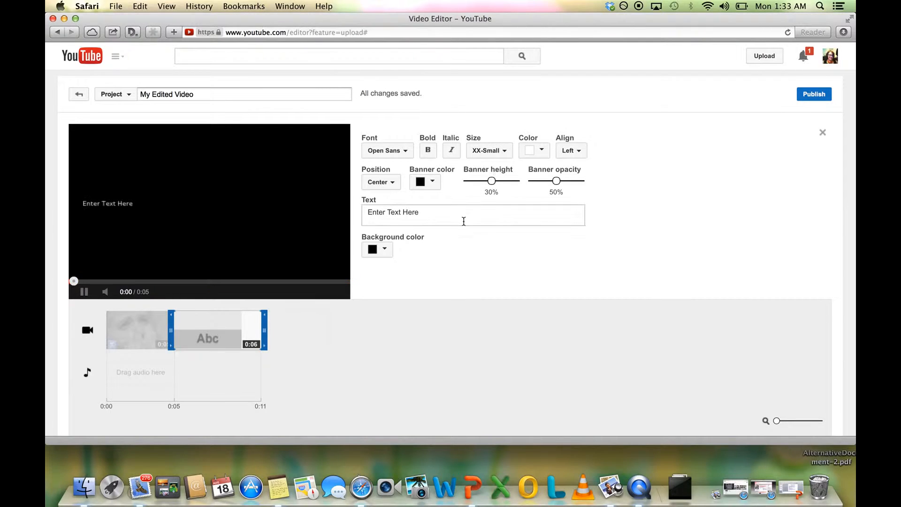
left_click(496, 157)
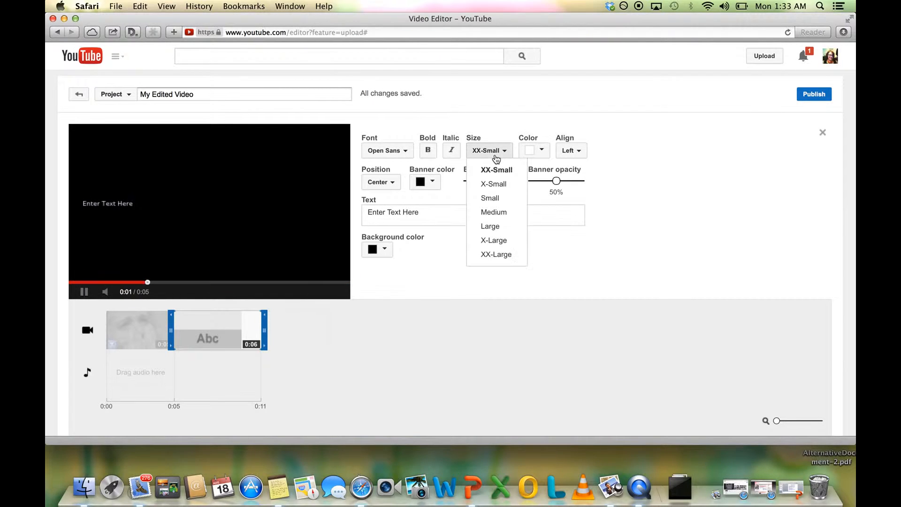
left_click(490, 183)
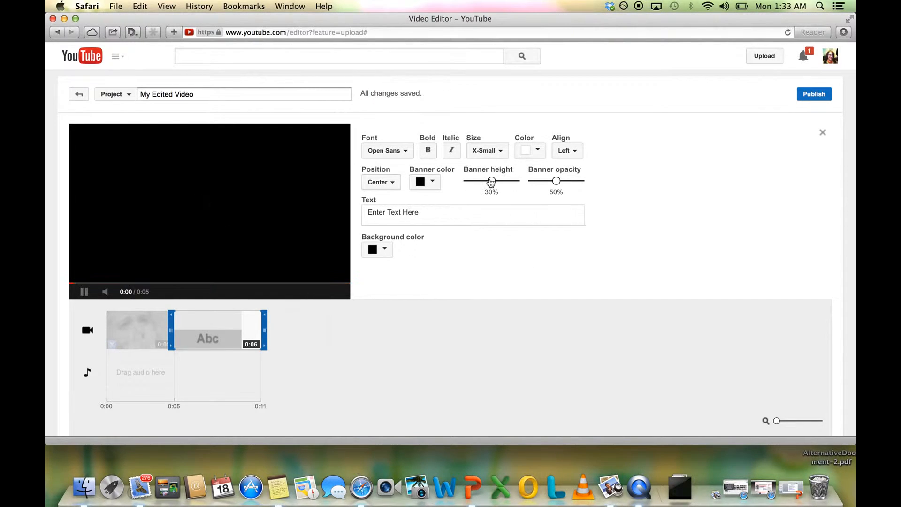
Replace the banner text with "Now watch in slow-mo, and pay attention to the" and, on a second line, "movement of Eva Marie Saint's right eyebrow.".
left_click(407, 219)
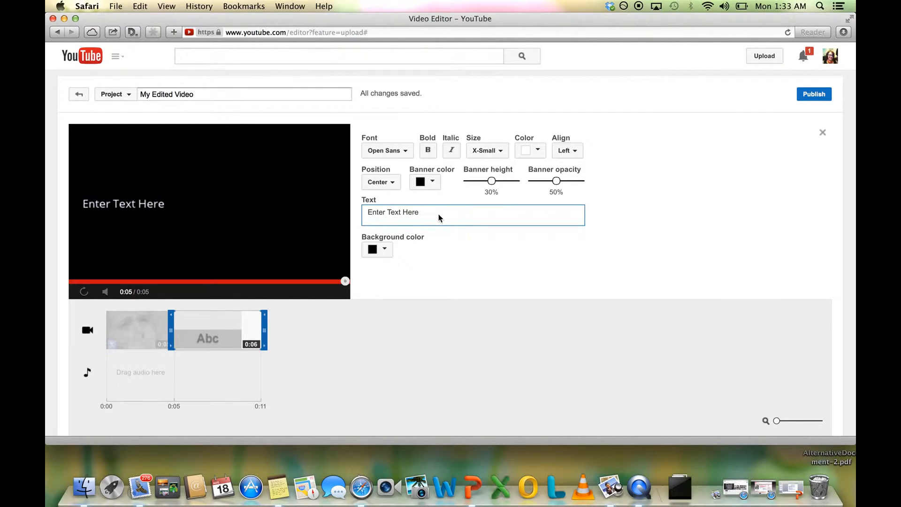
left_click_drag(439, 214, 356, 214)
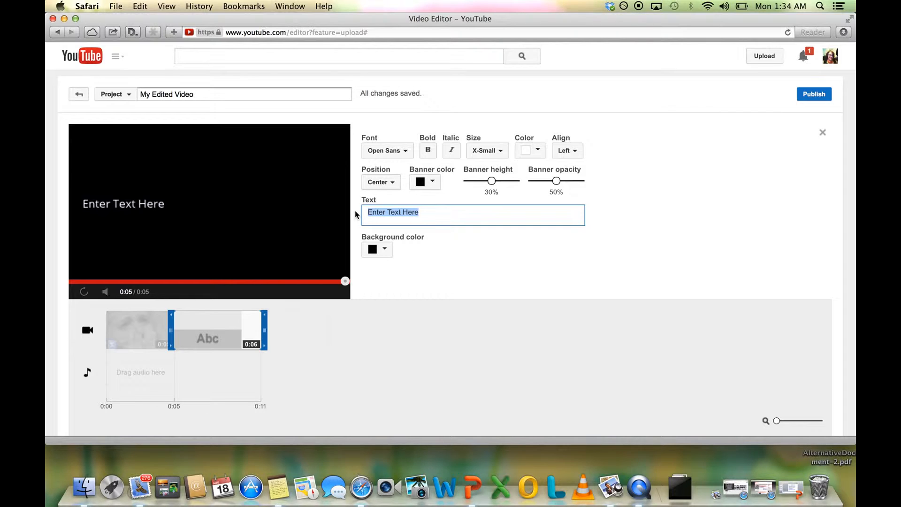
type("Now")
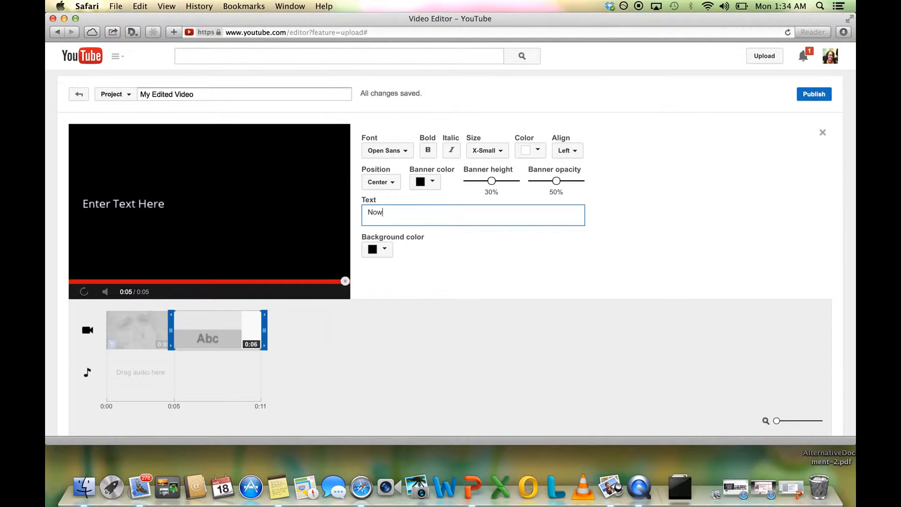
type(" watch in slow-mo, and pay a")
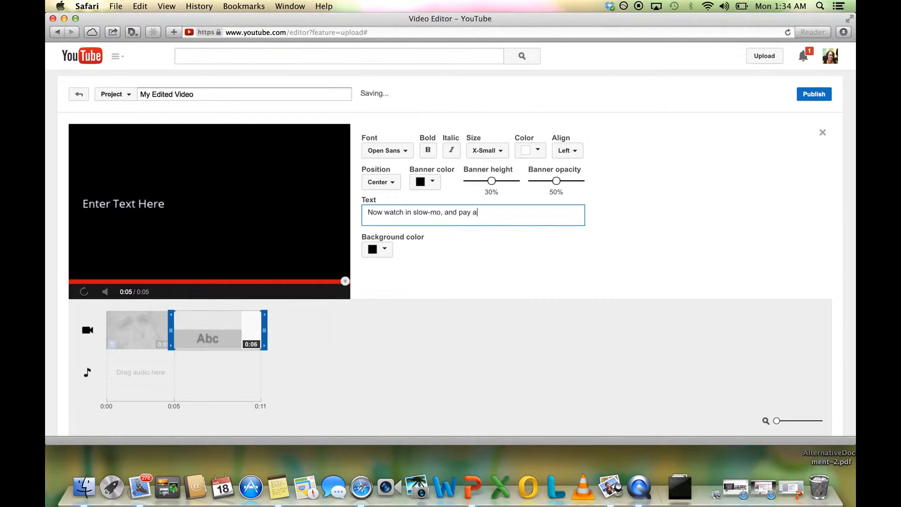
type("ttention to")
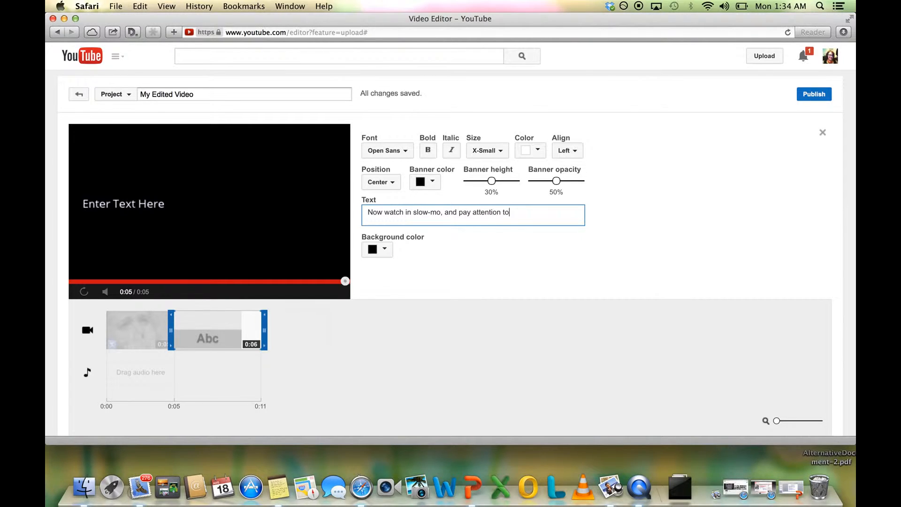
type(" the")
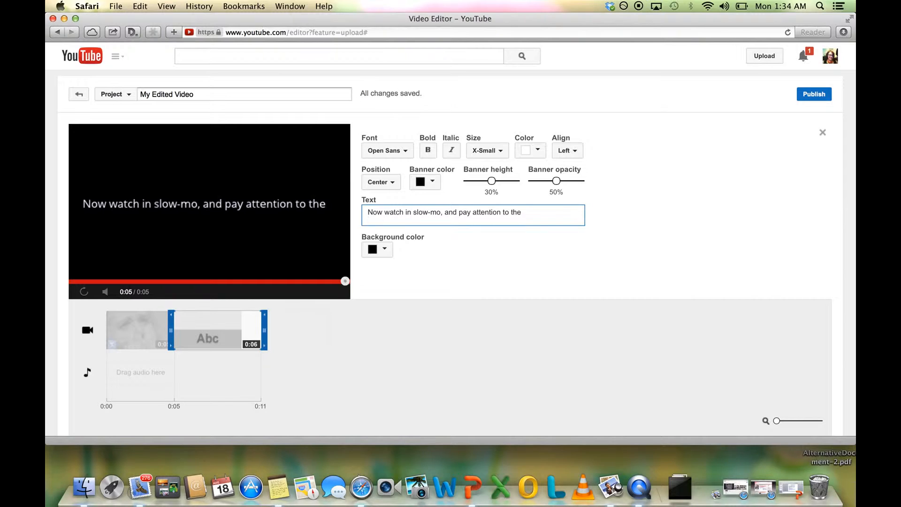
key("Return")
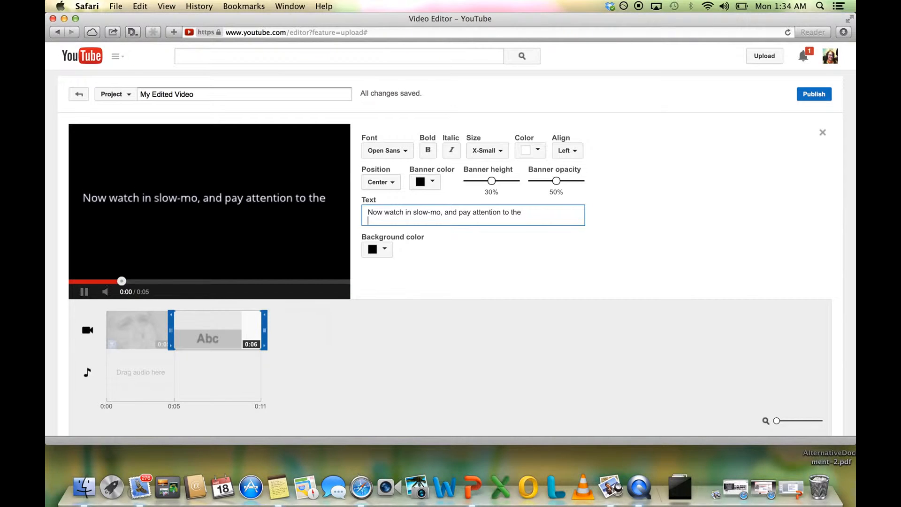
type("move")
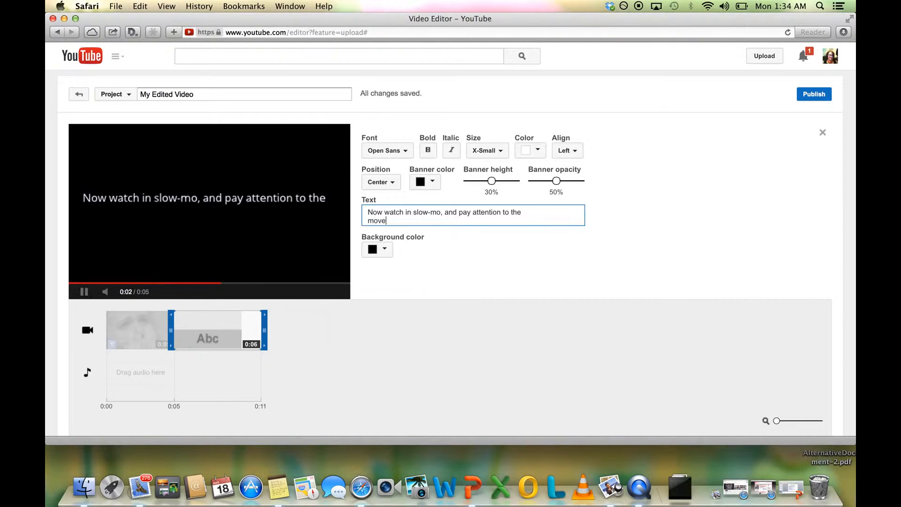
type("ment of E")
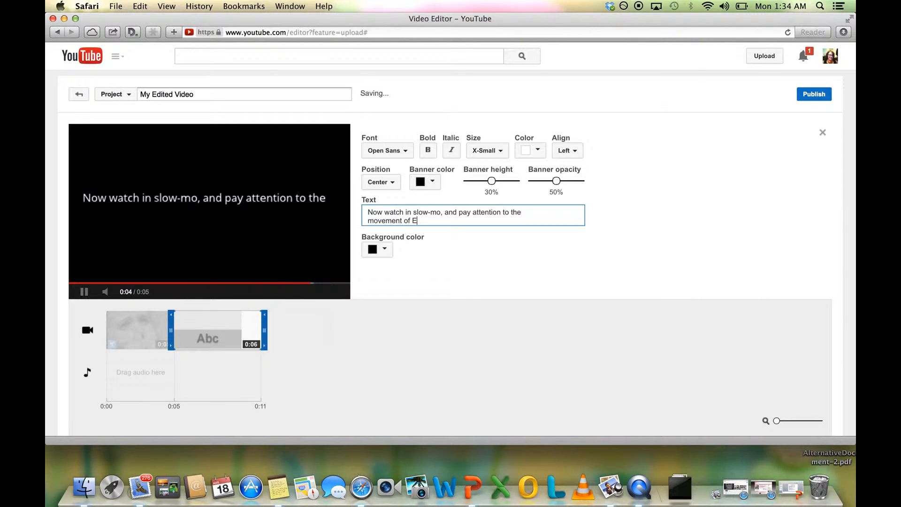
type("va Marie ")
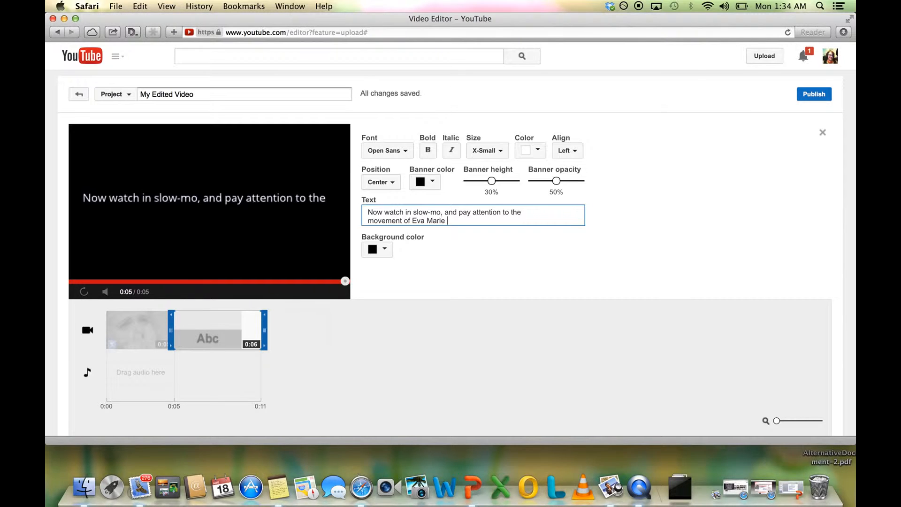
type("Saint's right eyeb")
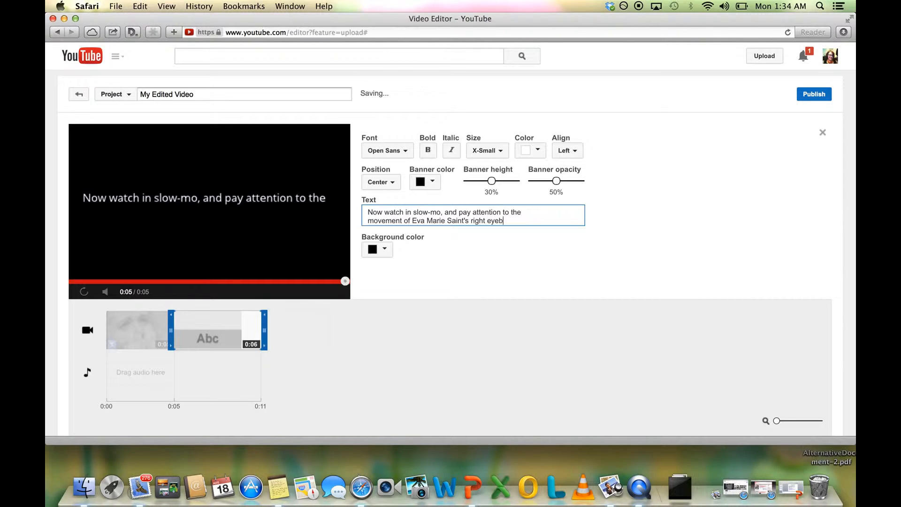
type("row.")
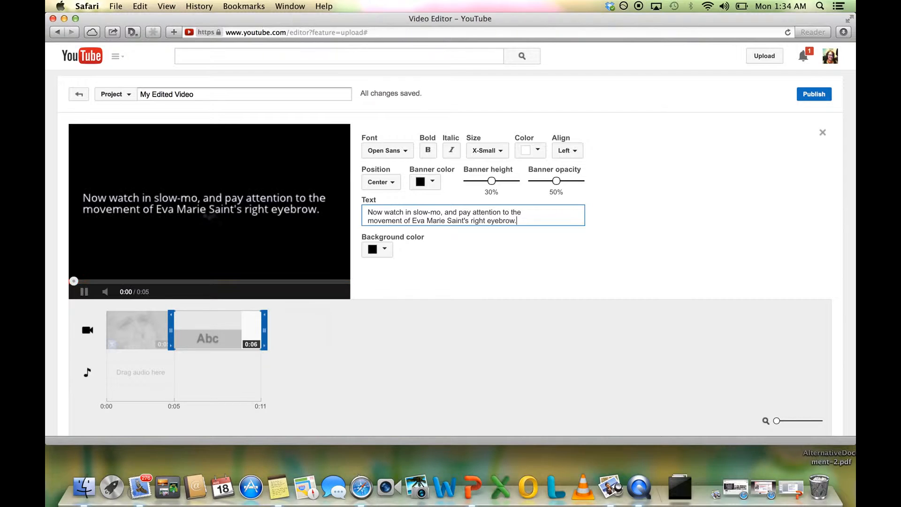
left_click(433, 313)
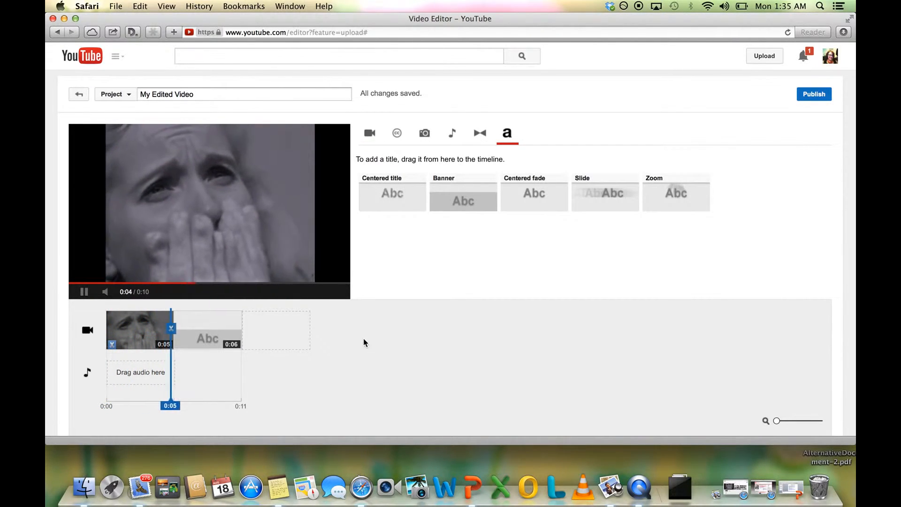
Add the 0:30 On the Waterfront clip after the banner and trim its end so that it lasts about 0:05.
left_click(371, 138)
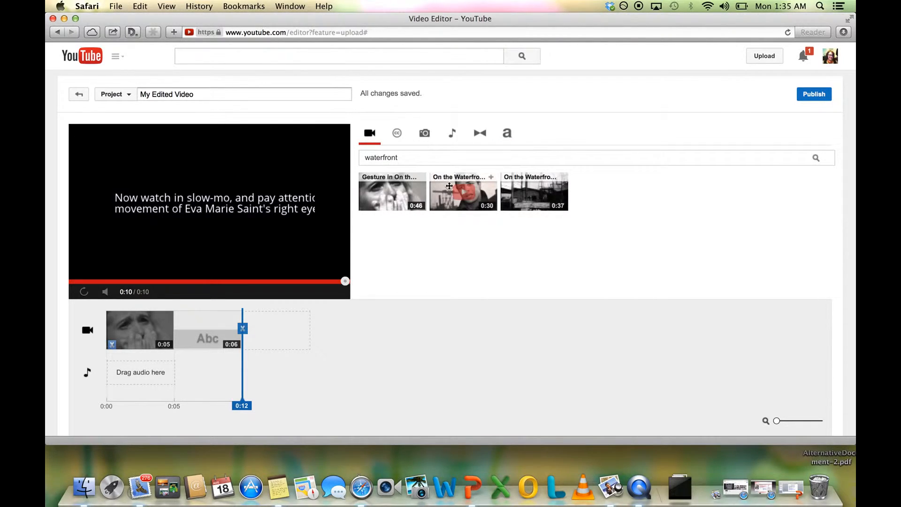
left_click_drag(449, 186, 280, 330)
left_click(276, 331)
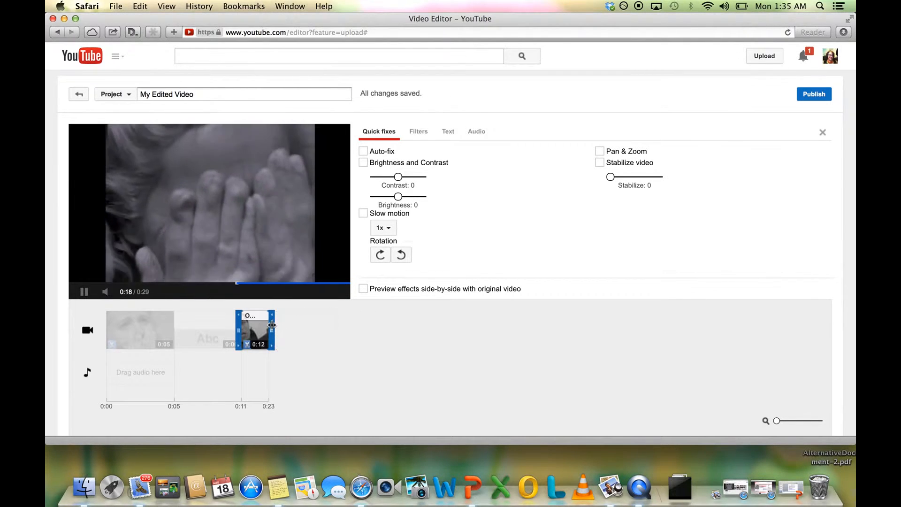
left_click_drag(273, 325, 256, 327)
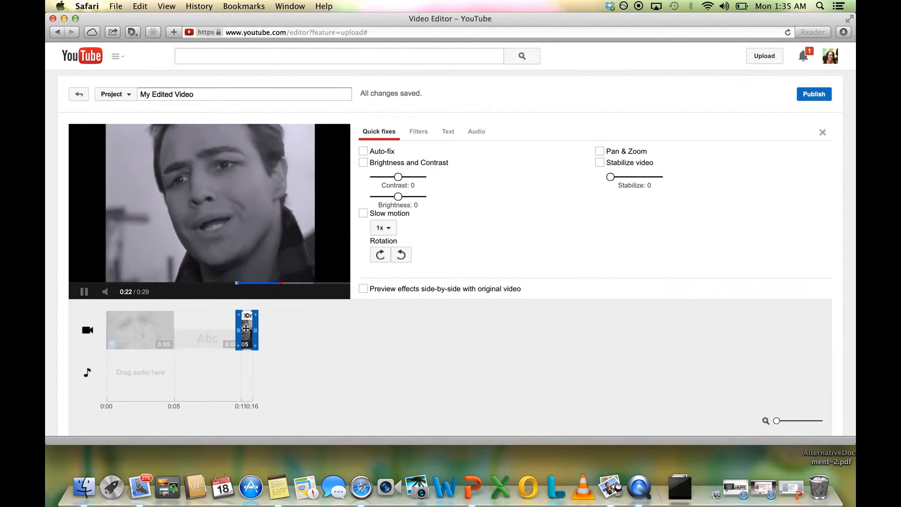
Enable slow motion at 4x for the clip after the banner and close its settings.
left_click(364, 213)
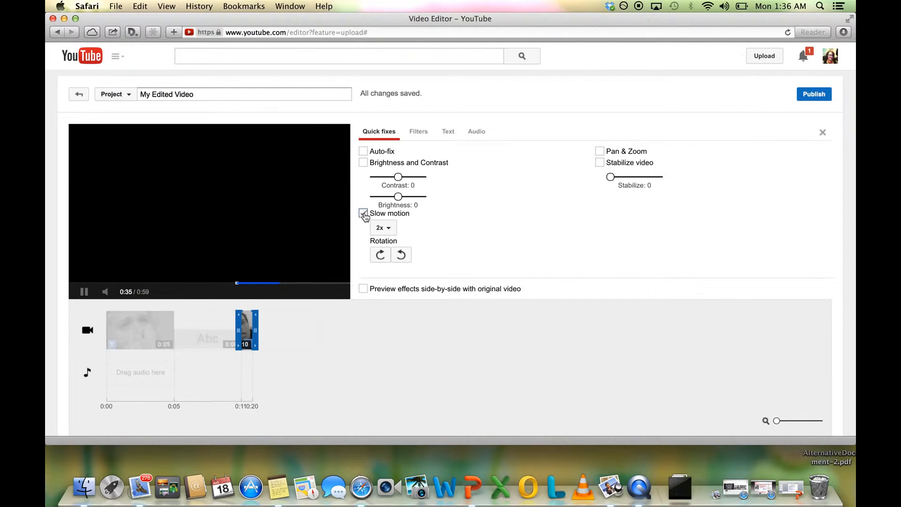
left_click(393, 231)
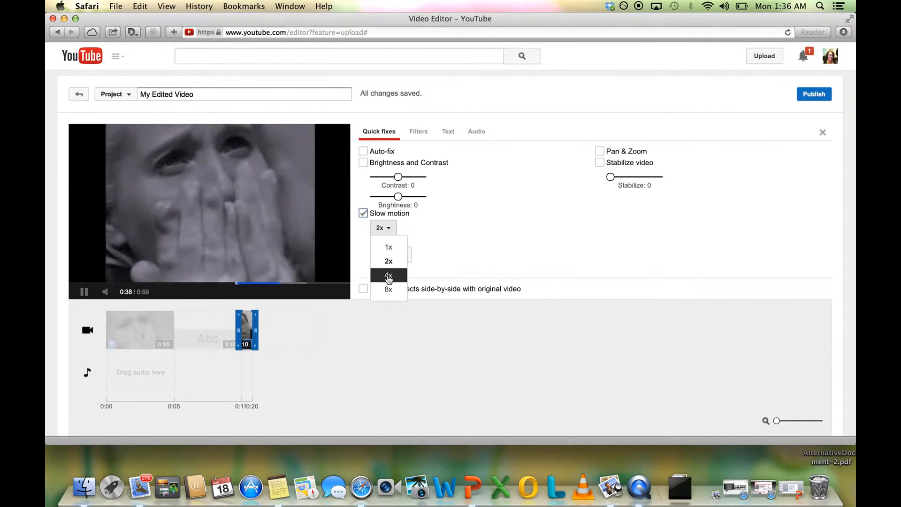
left_click(388, 275)
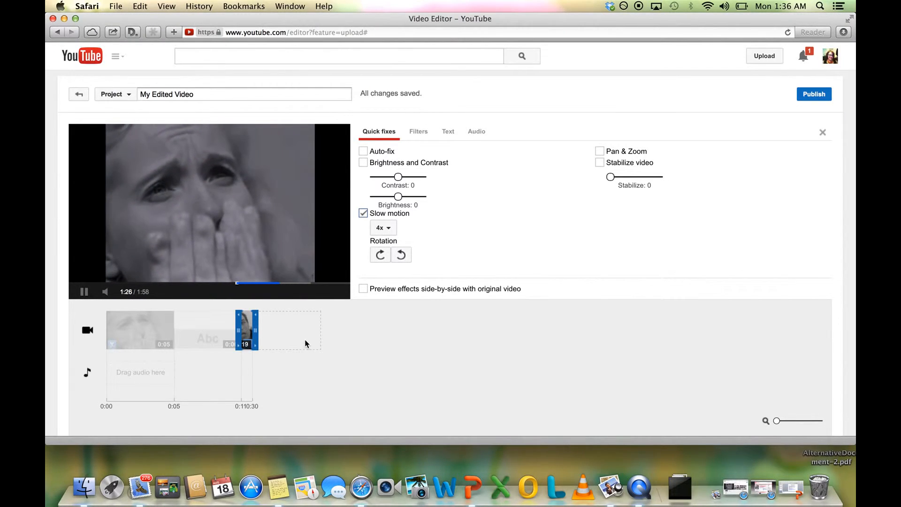
left_click(413, 310)
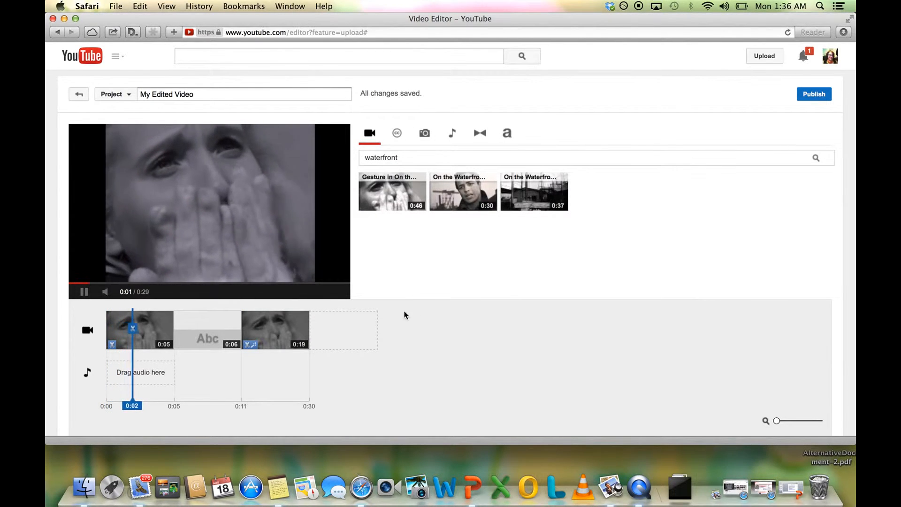
Add the 0:30 On the Waterfront clip again at the end of the timeline and trim its start to 0:17.82.
mouse_move(470, 198)
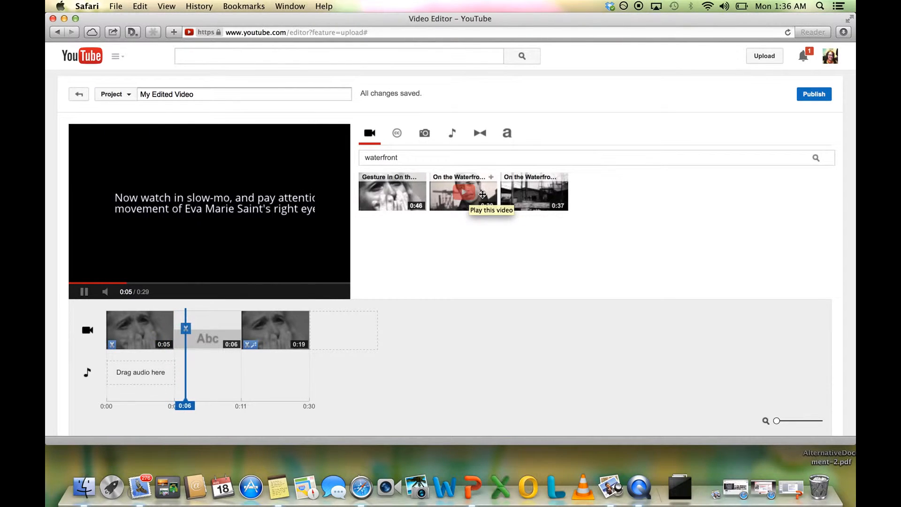
left_click_drag(482, 194, 365, 332)
left_click(376, 330)
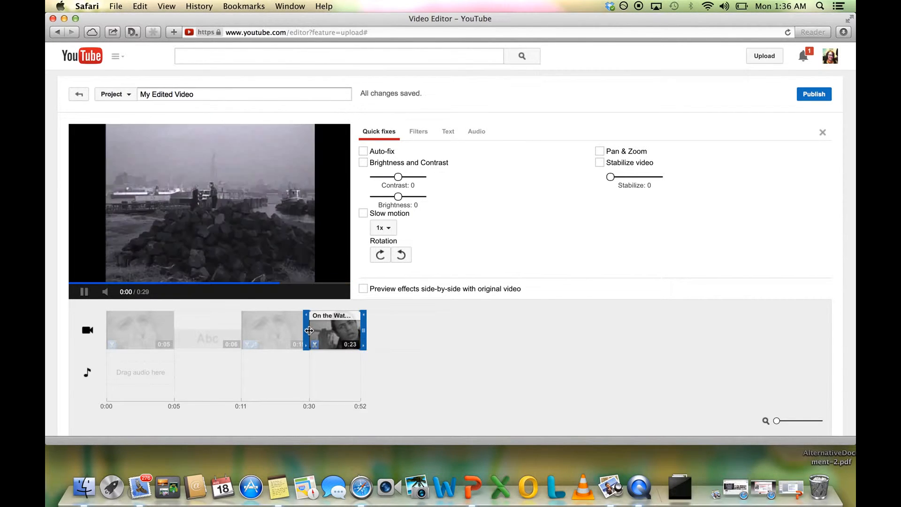
left_click_drag(305, 330, 346, 332)
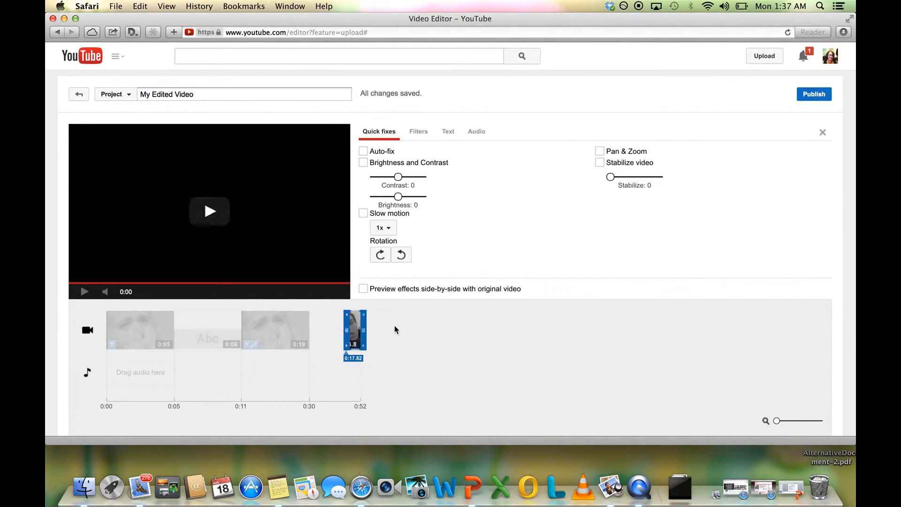
Enable slow motion at 4x for the last clip in the timeline.
left_click(363, 214)
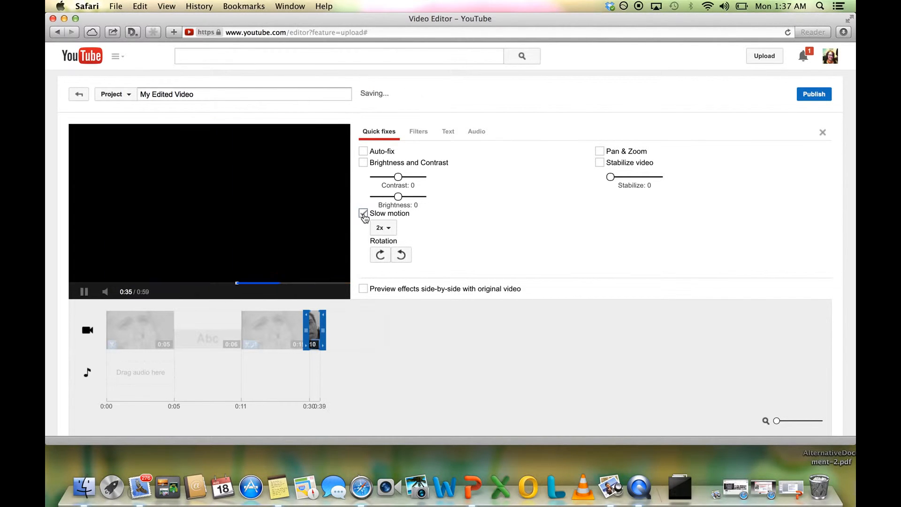
left_click(384, 228)
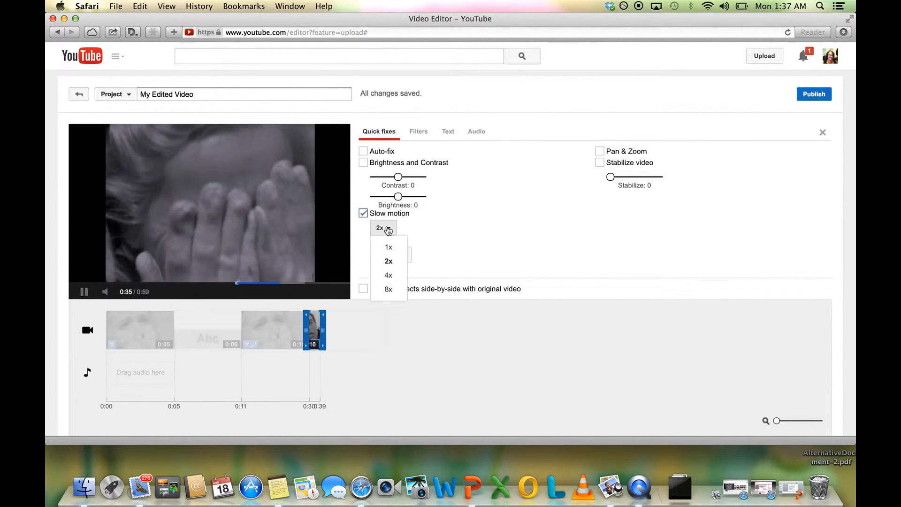
left_click(389, 276)
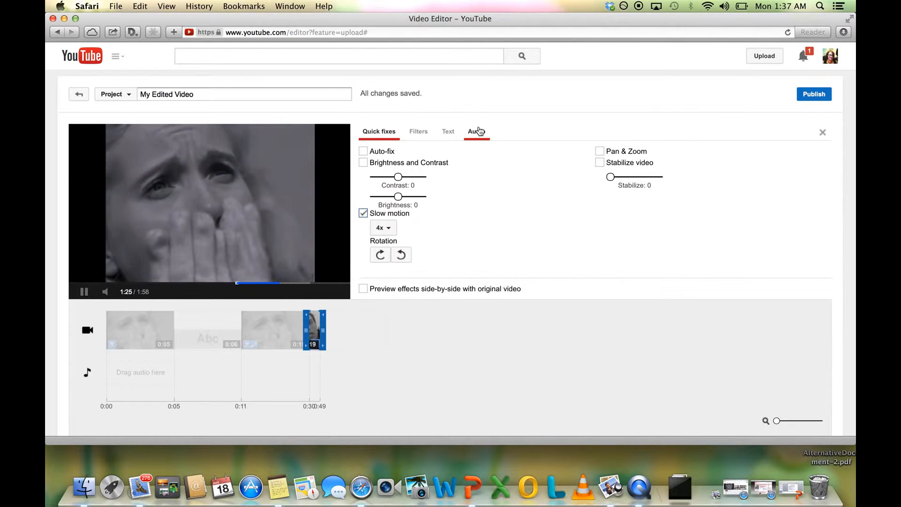
Enable text on the last clip with the position kept at Bottom and the size set to XX-Small.
left_click(445, 135)
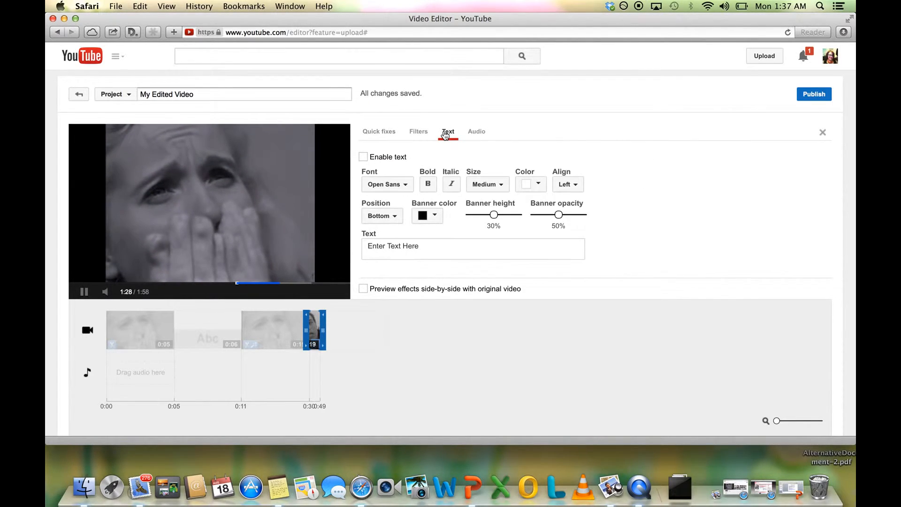
left_click(396, 216)
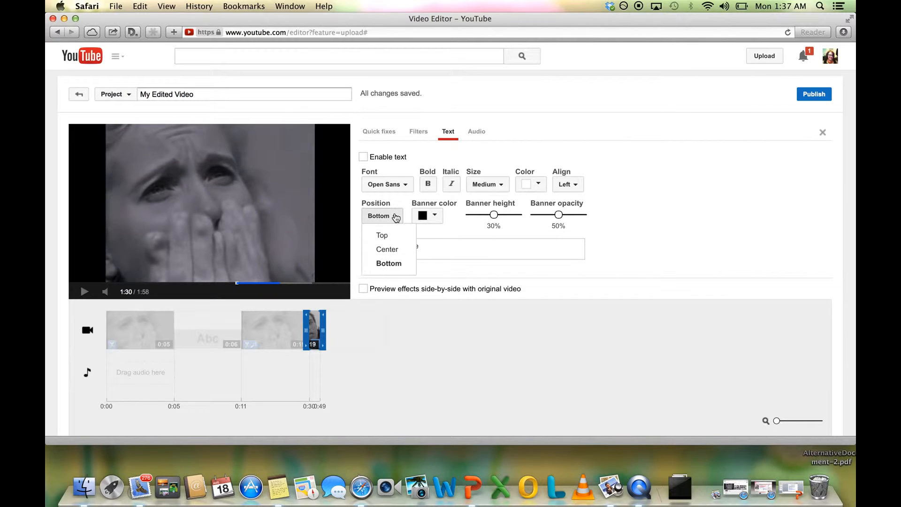
left_click(387, 263)
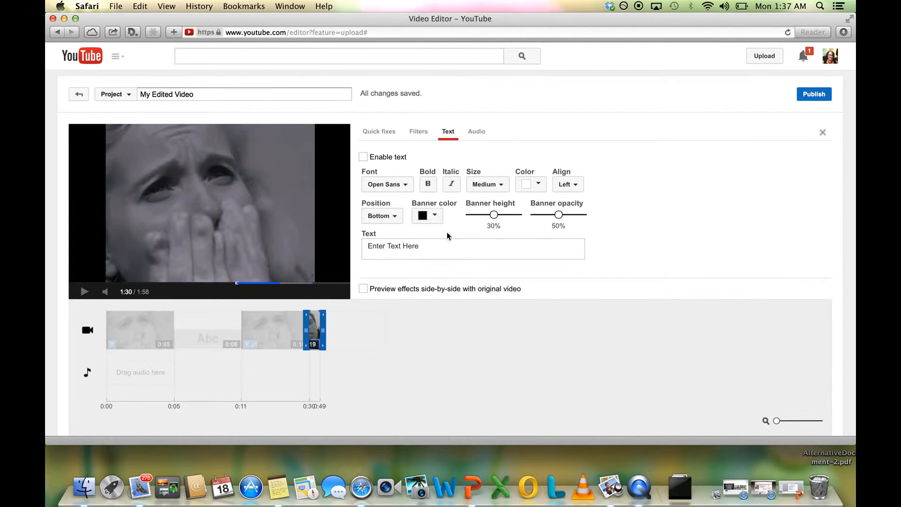
left_click(491, 190)
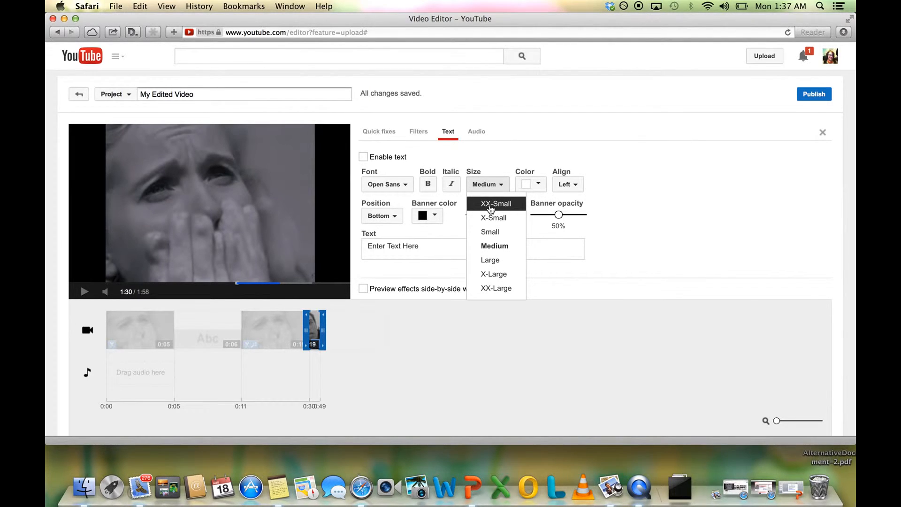
left_click(491, 209)
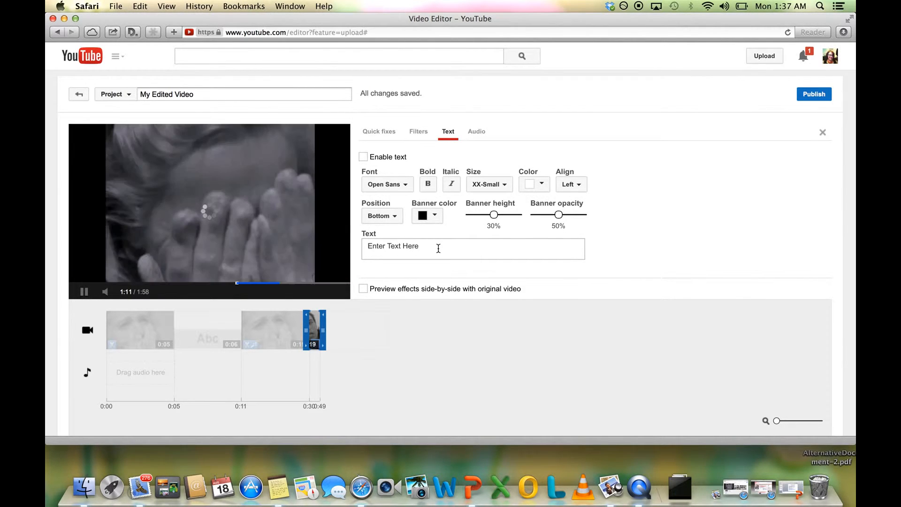
left_click(364, 157)
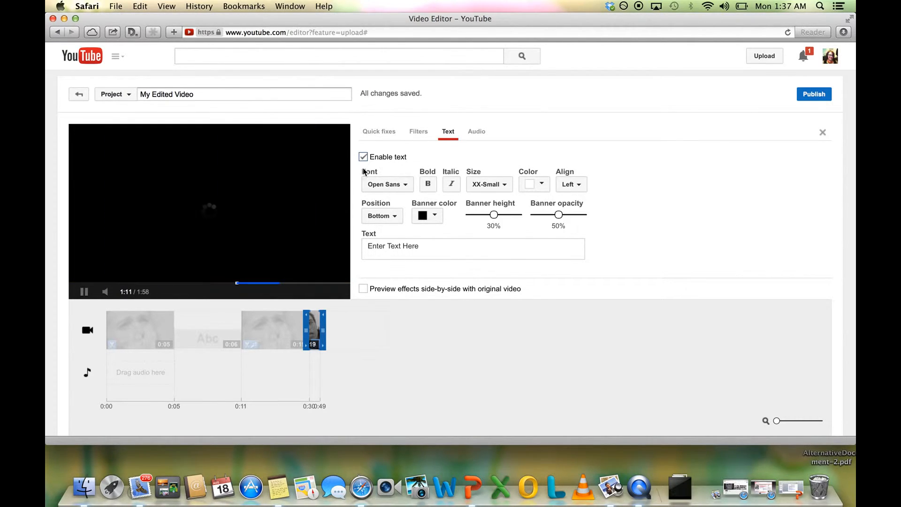
Replace the last clip's placeholder text with "Do you think this movement was automatic or intentional?".
left_click(430, 251)
triple_click(366, 249)
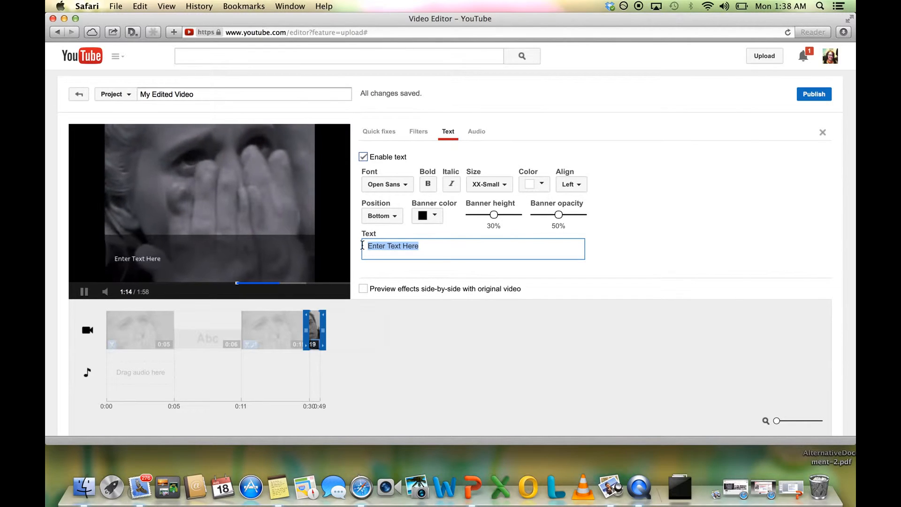
type("Do you think ")
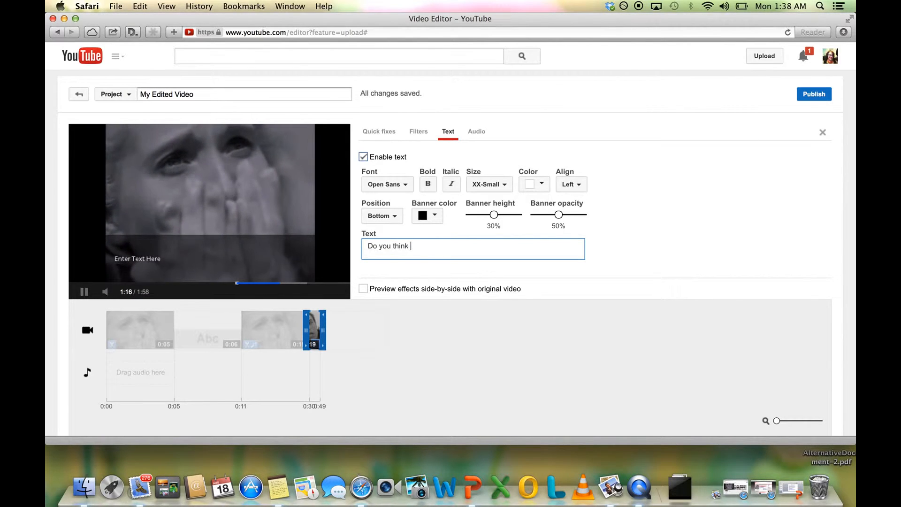
type("this moveme")
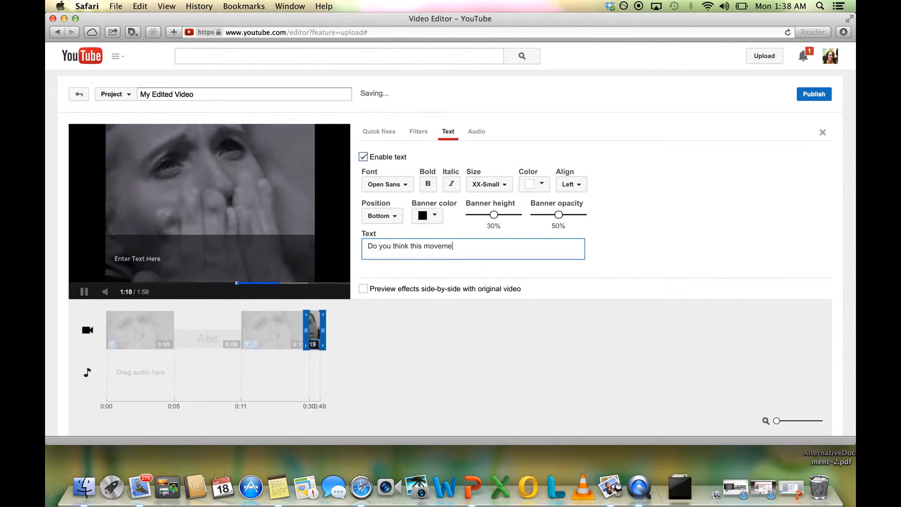
type("nt was ")
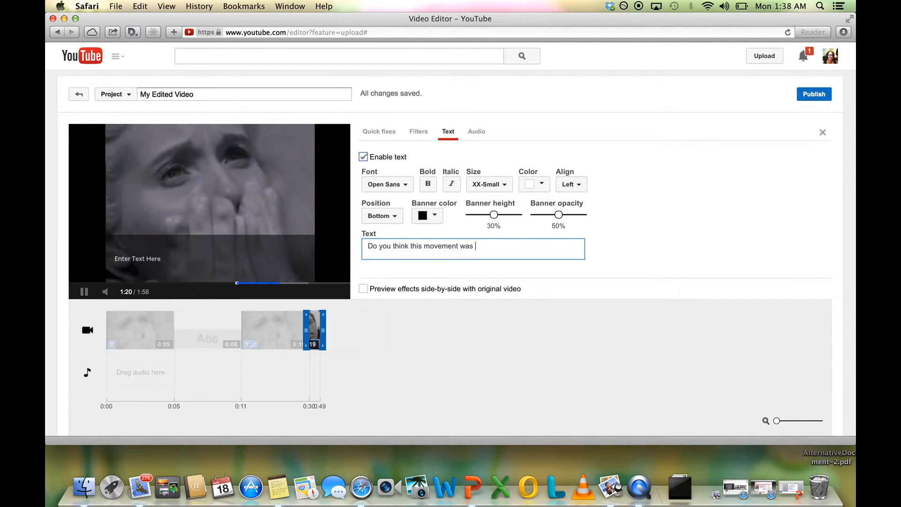
type("automatic or")
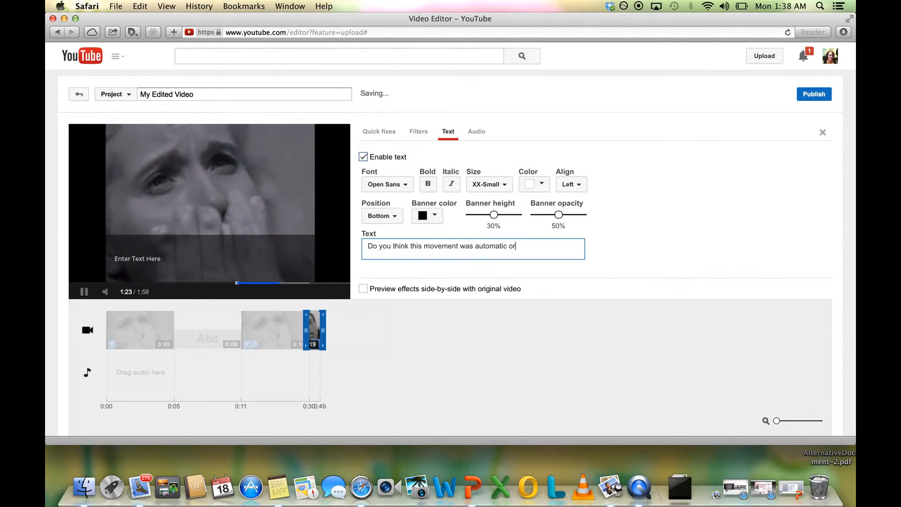
type(" in")
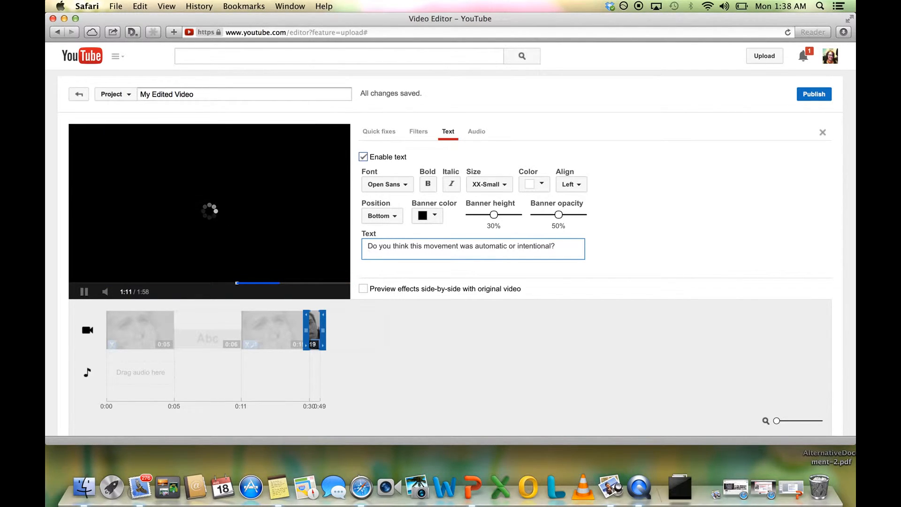
Add a second caption line, "Does it change EMS's performance? What does it convey?", and close the clip's settings.
type("it c")
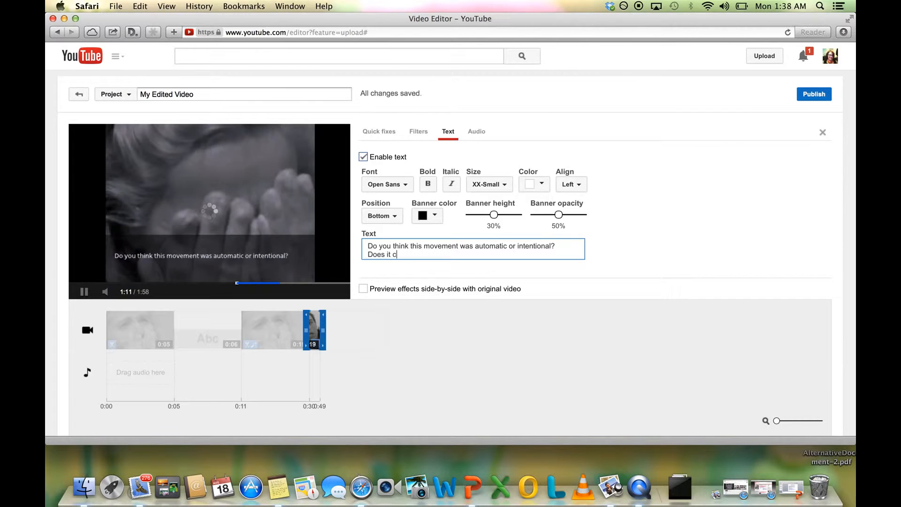
type("hange")
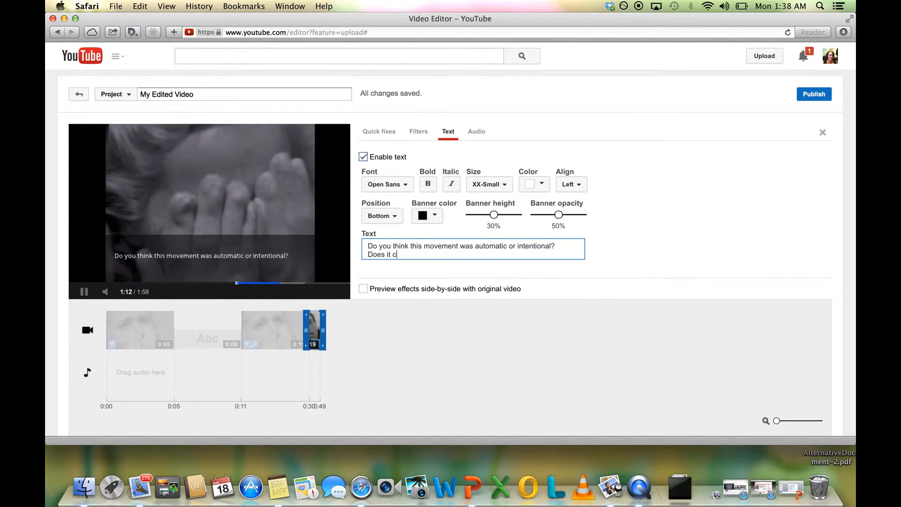
type(" EMS")
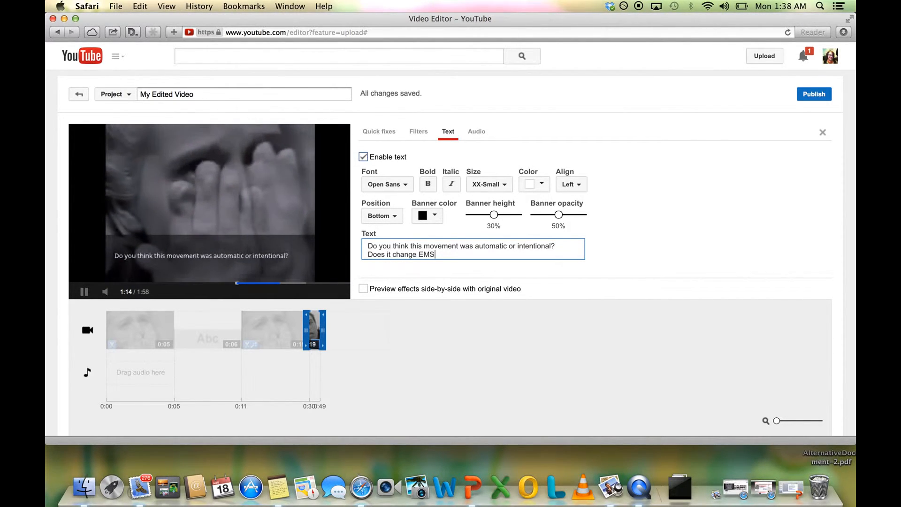
type("'s ")
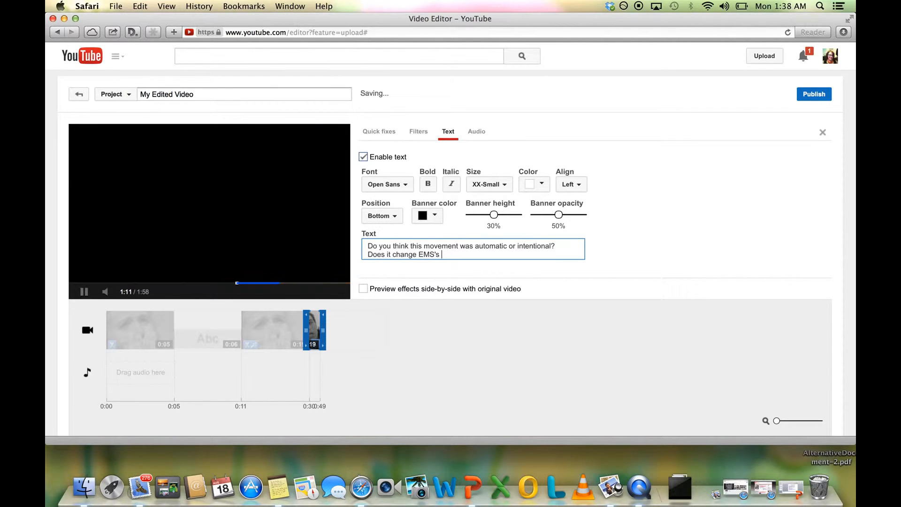
type("performance? What")
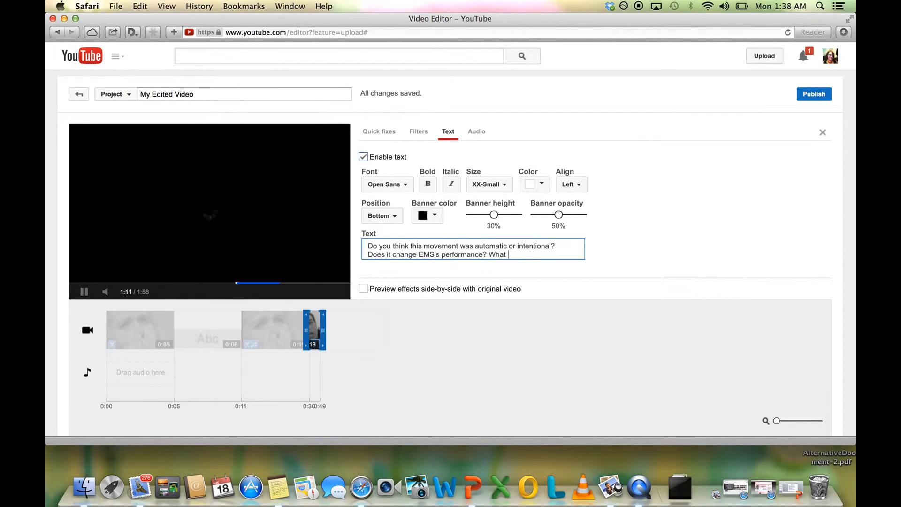
type(" does it convey?")
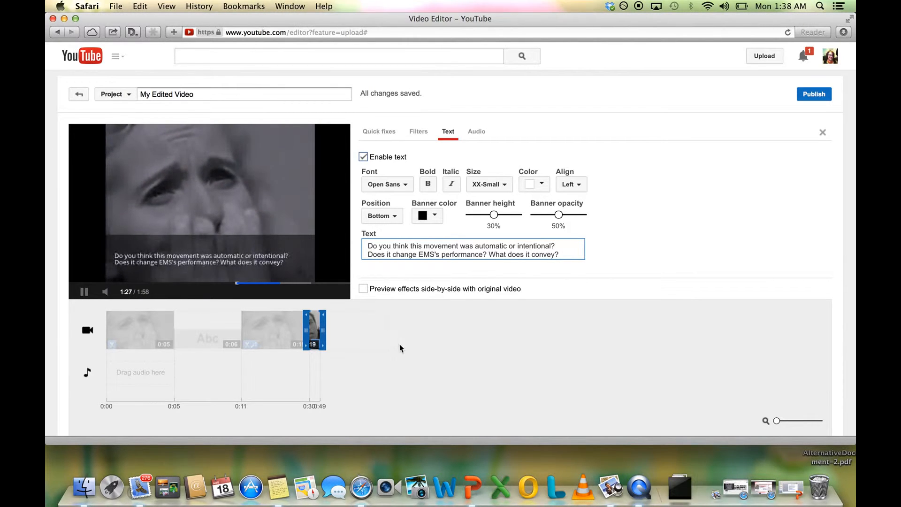
left_click(464, 342)
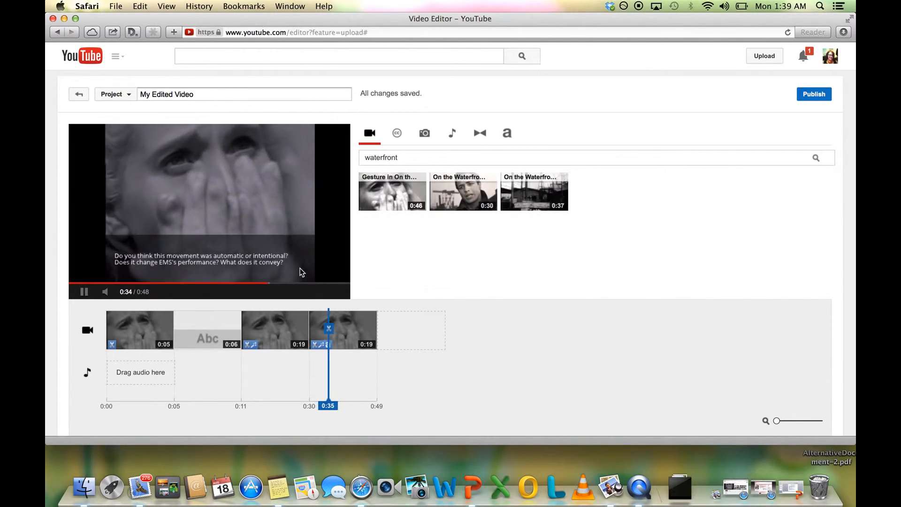
Set the text size of the banner between the clips to XX-Small and close its settings.
left_click(221, 330)
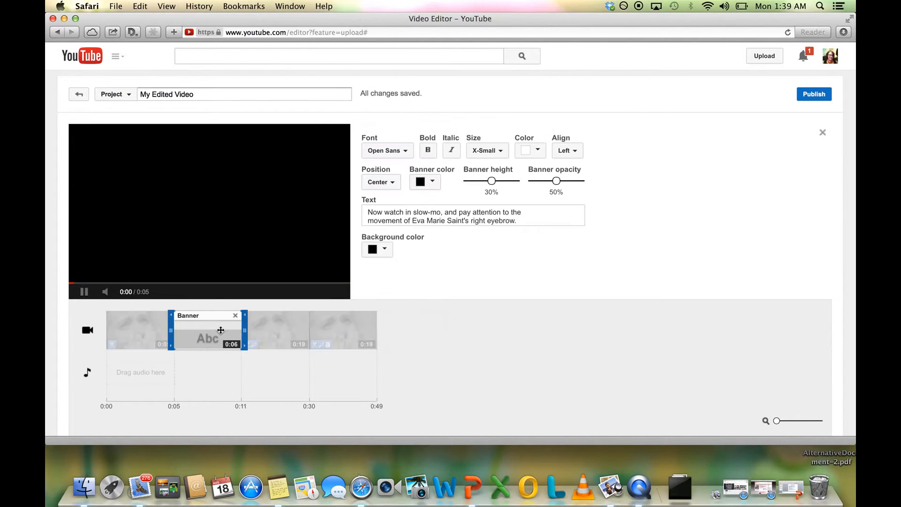
left_click(500, 154)
left_click(501, 170)
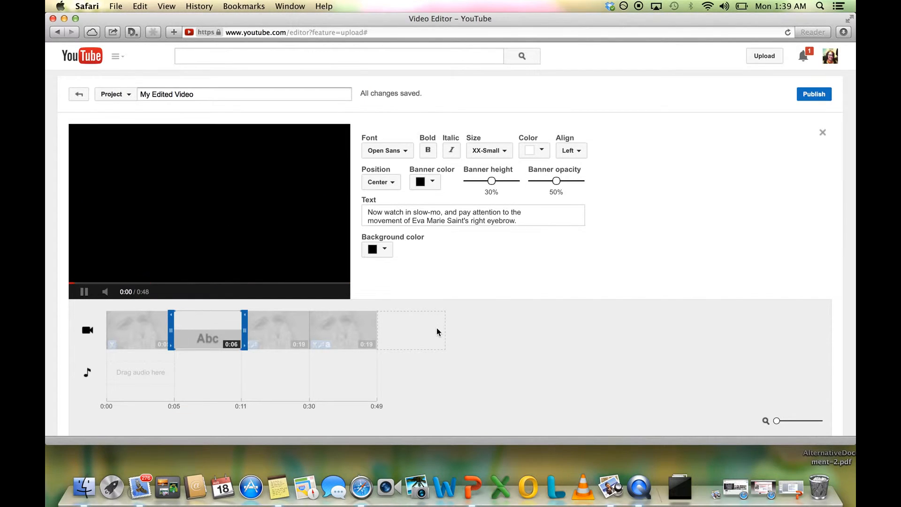
left_click(437, 328)
left_click(216, 339)
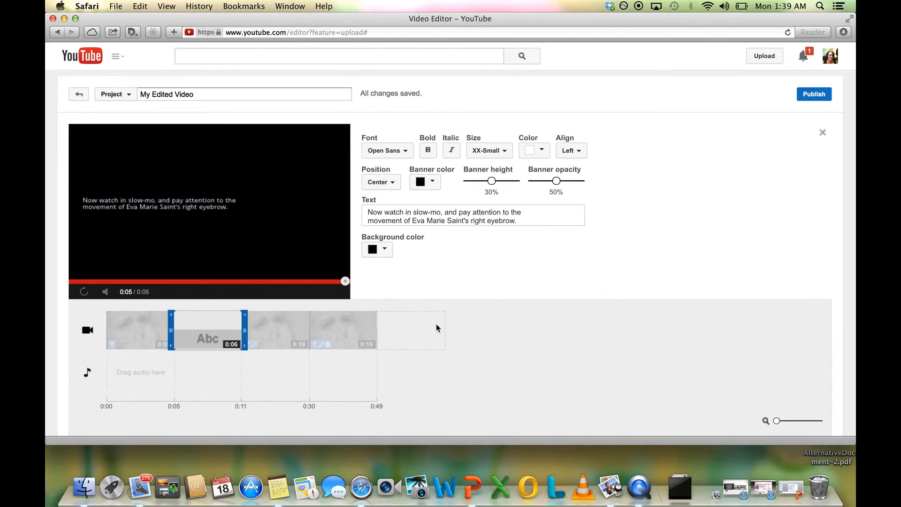
left_click(507, 331)
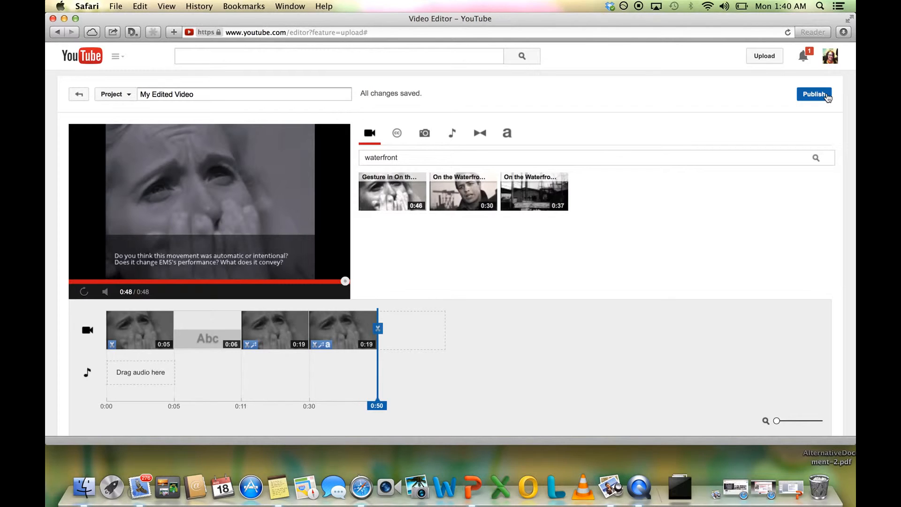
Rename the project "Eva Marie Saint's Eyebrow" and publish the video.
left_click(300, 92)
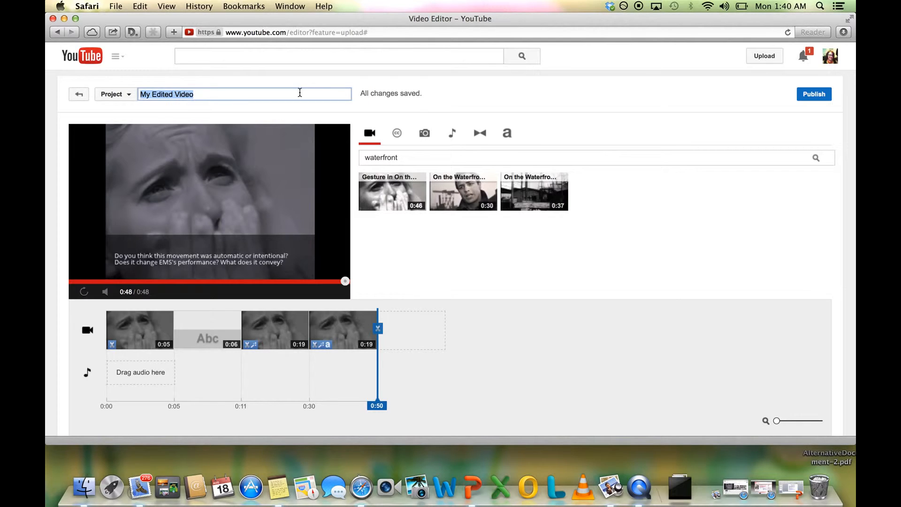
type("Editing")
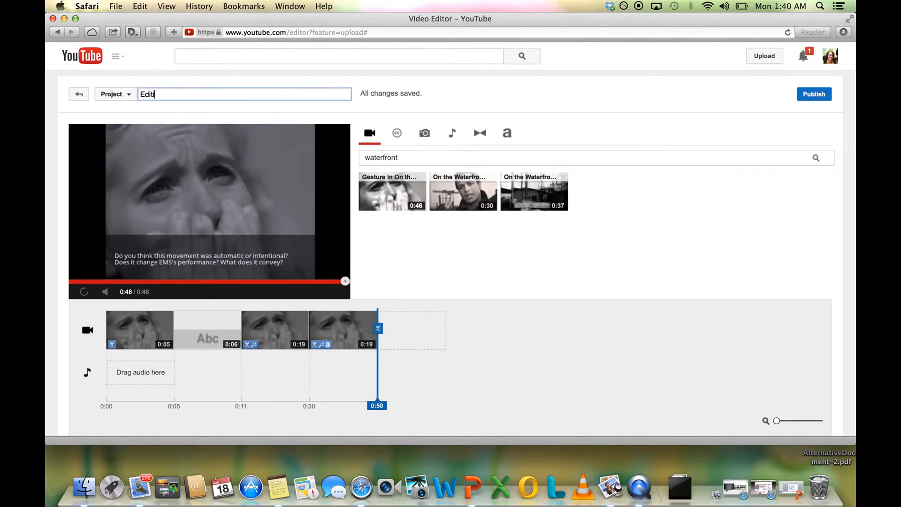
key("BackSpace")
key("BackSpace")
key("BackSpace")
key("BackSpace")
key("BackSpace")
key("BackSpace")
key("BackSpace")
type("Eva Marie Saint's Eyebrow")
left_click(823, 95)
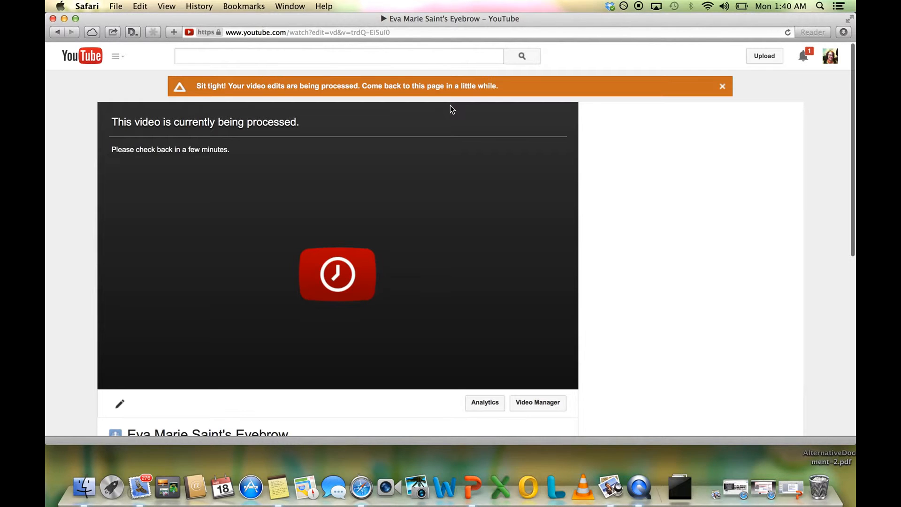
Insert "A study of gesture in On the Waterfront (directed by Elia Kazan, 1954)." as its own first line in the video's description.
scroll(452, 109, "down", 7)
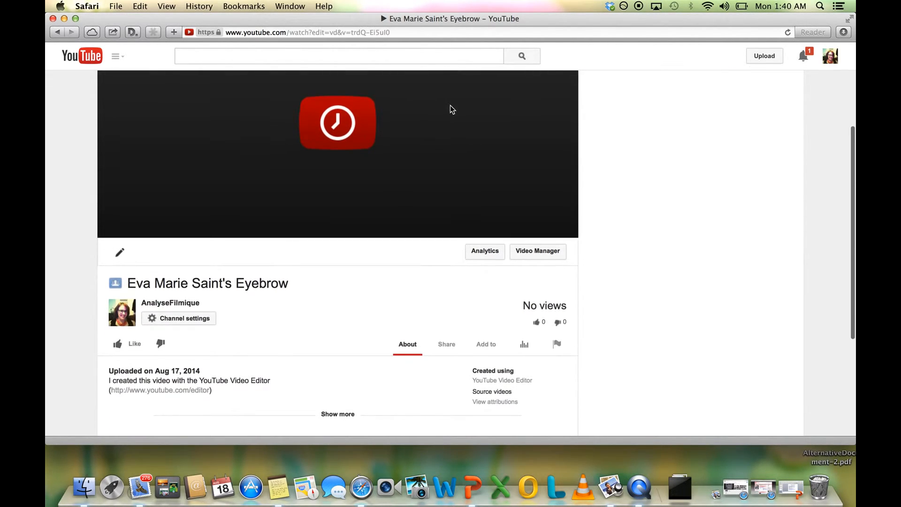
scroll(452, 110, "down", 4)
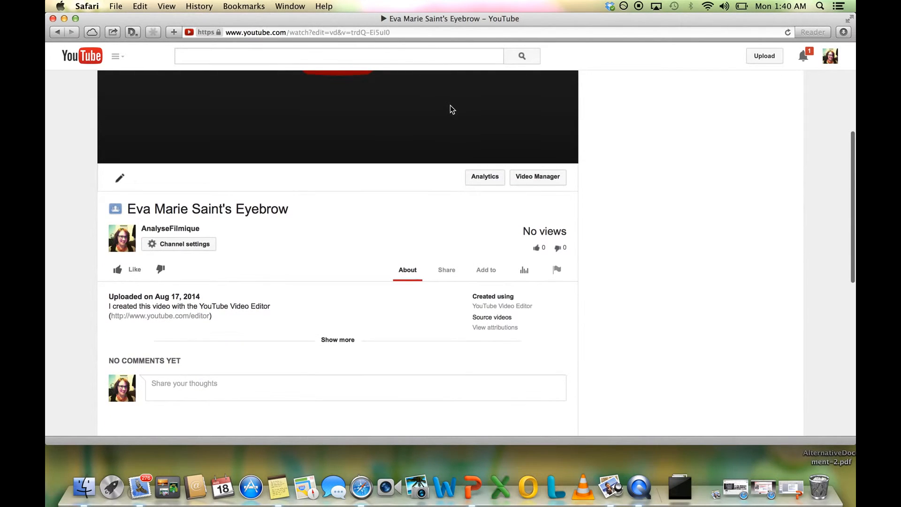
scroll(336, 212, "up", 3)
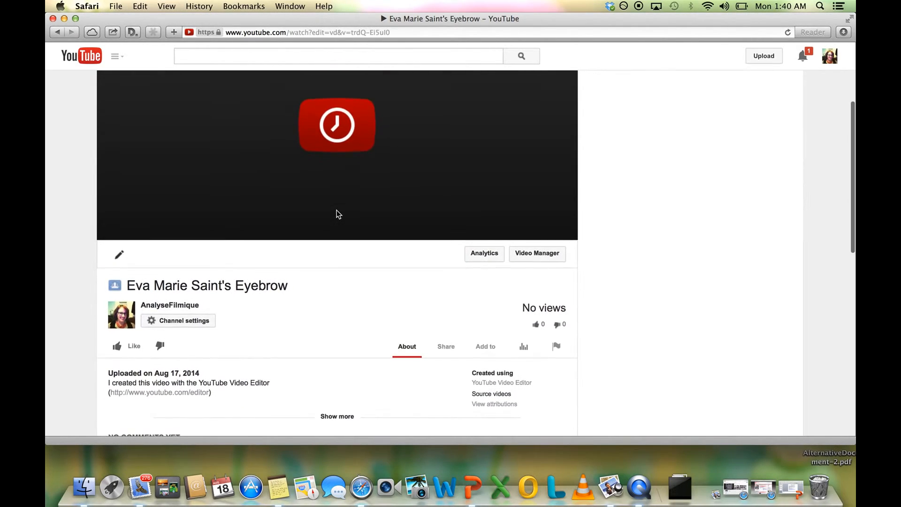
scroll(336, 213, "down", 3)
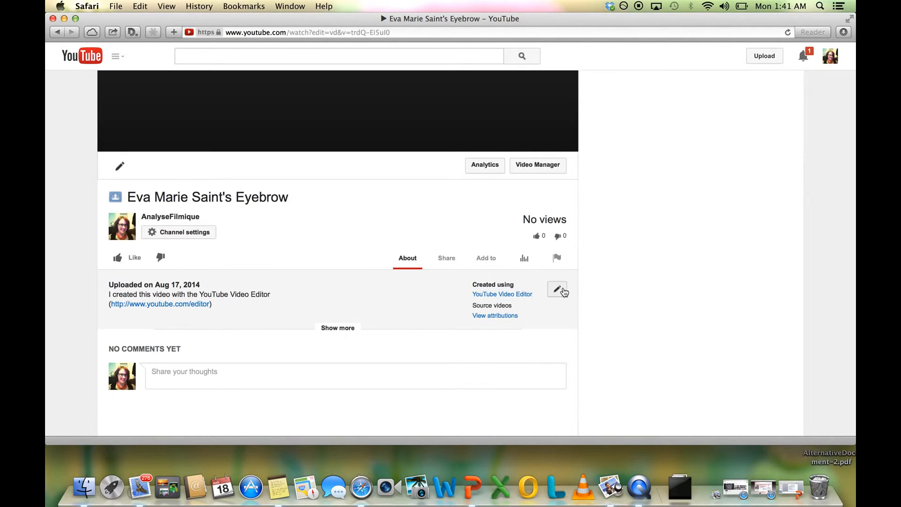
left_click(558, 289)
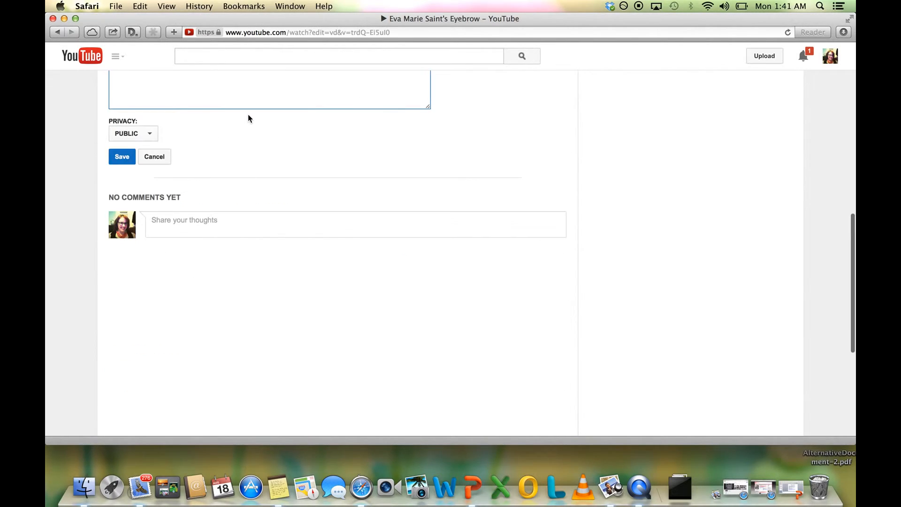
scroll(249, 117, "up", 5)
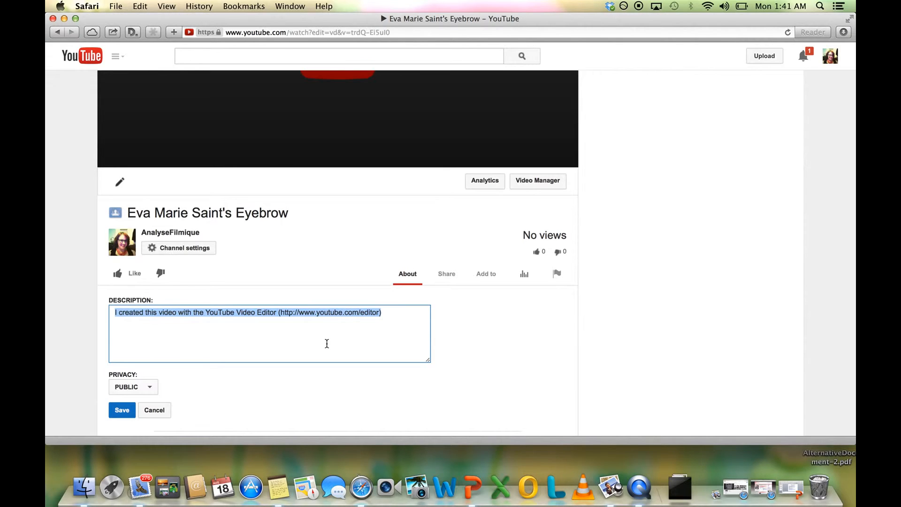
key("Right")
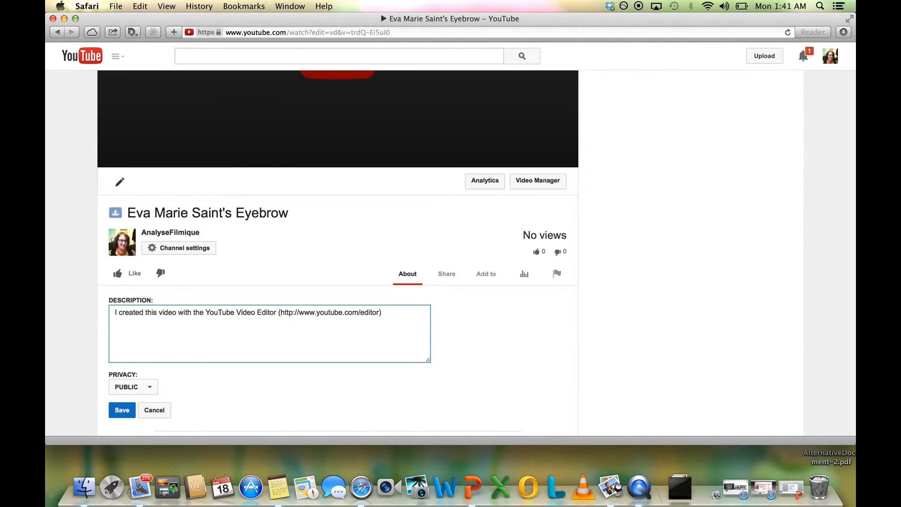
type("A ")
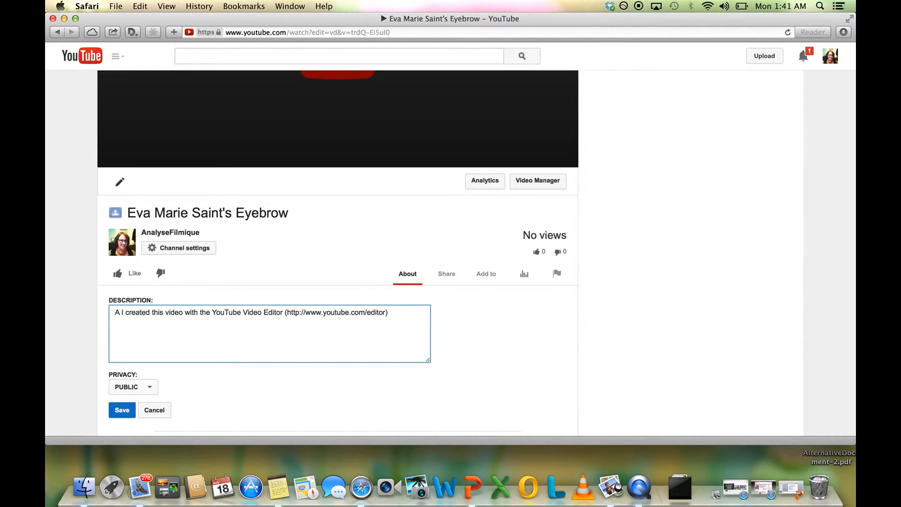
type("study ")
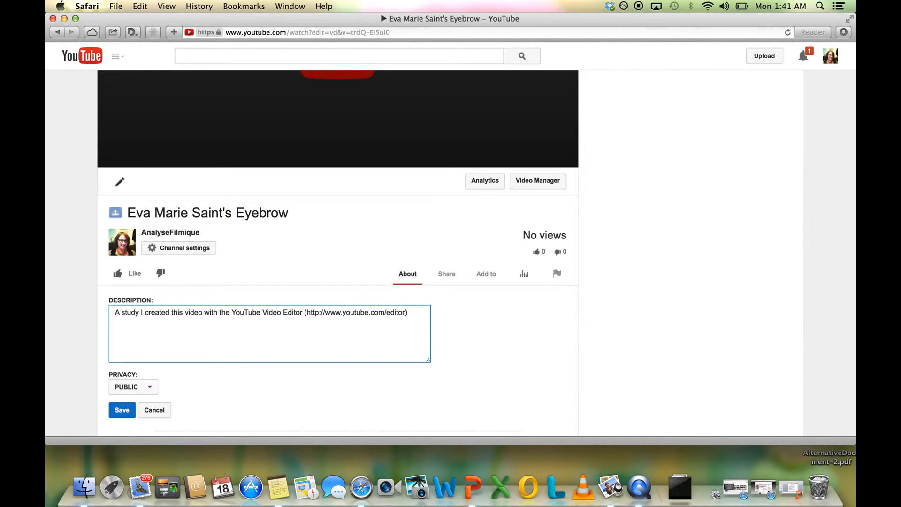
type("of gesture ")
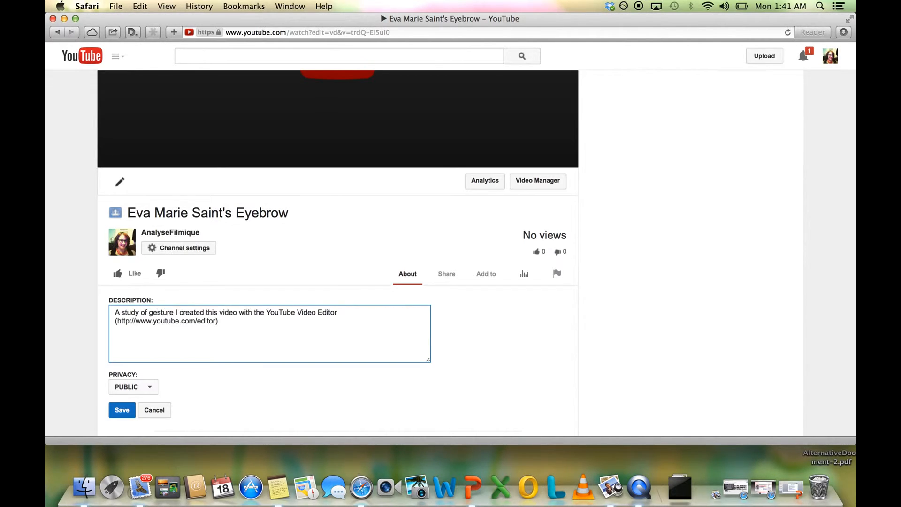
type("in On the Wa")
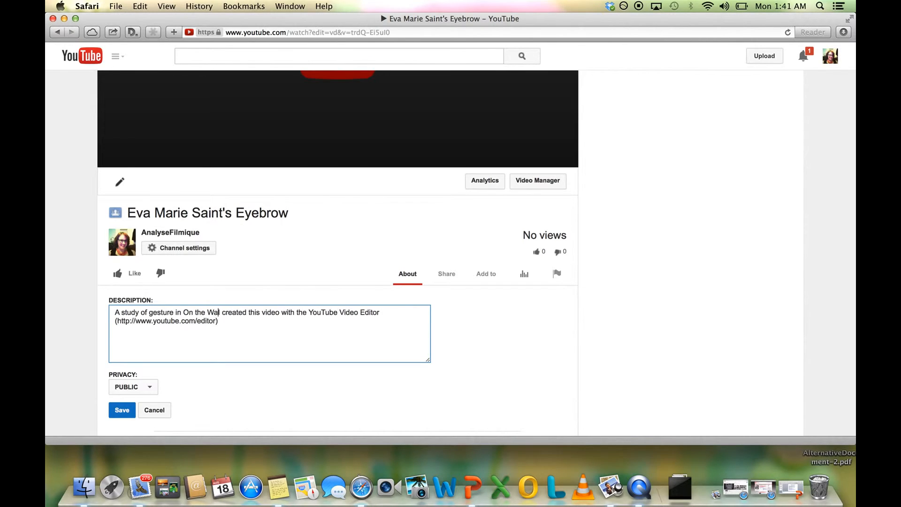
type("terfront")
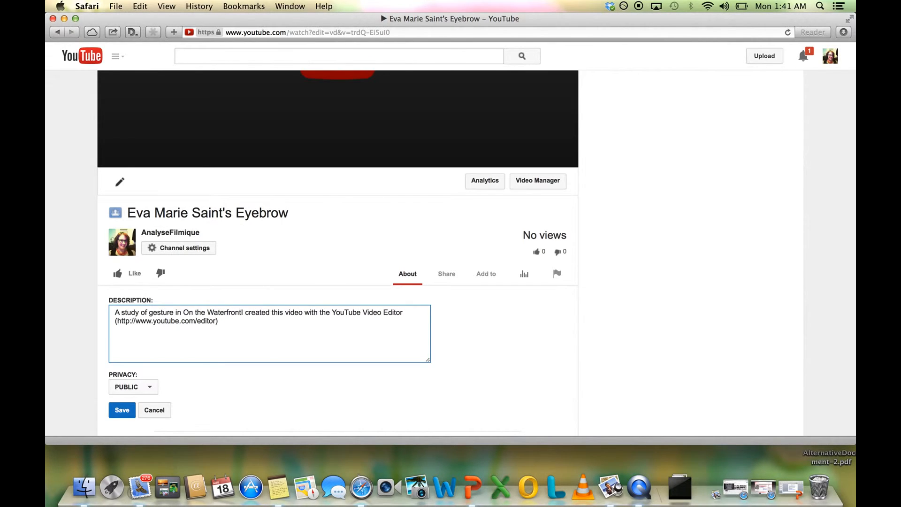
type(" (dir")
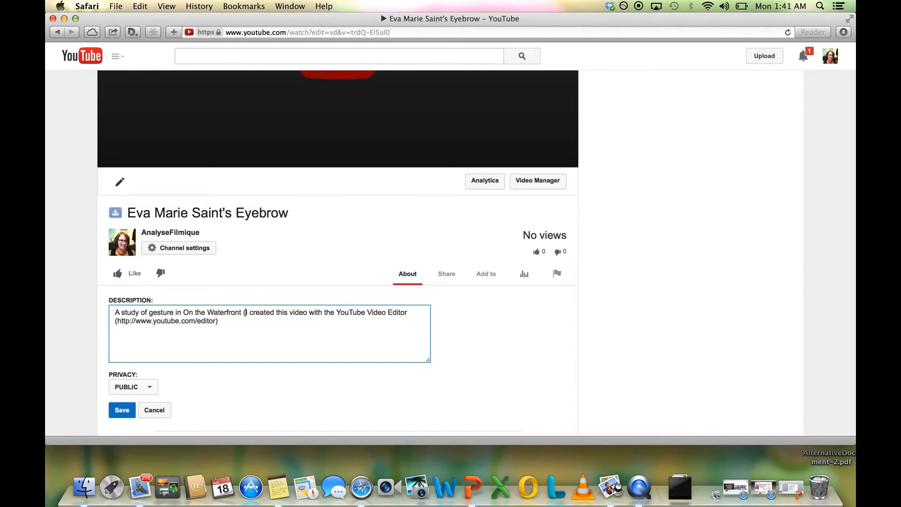
type("ected by E")
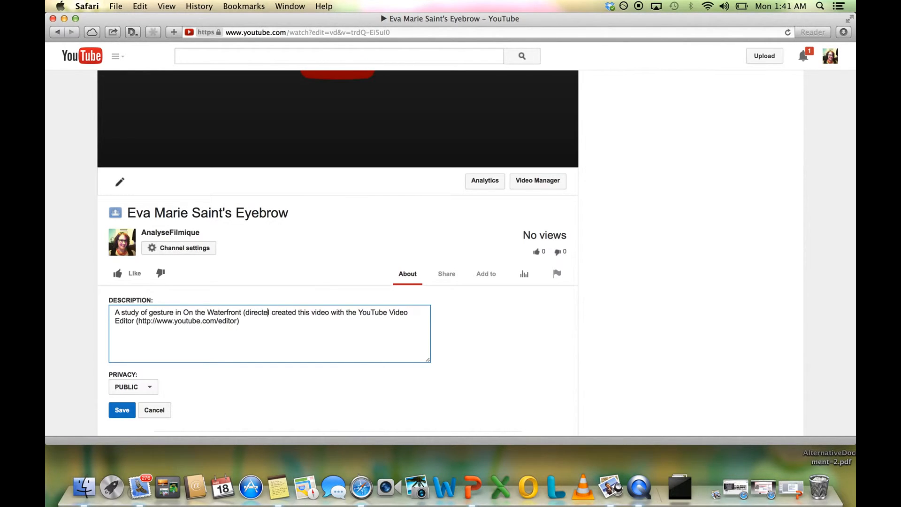
type("lia ")
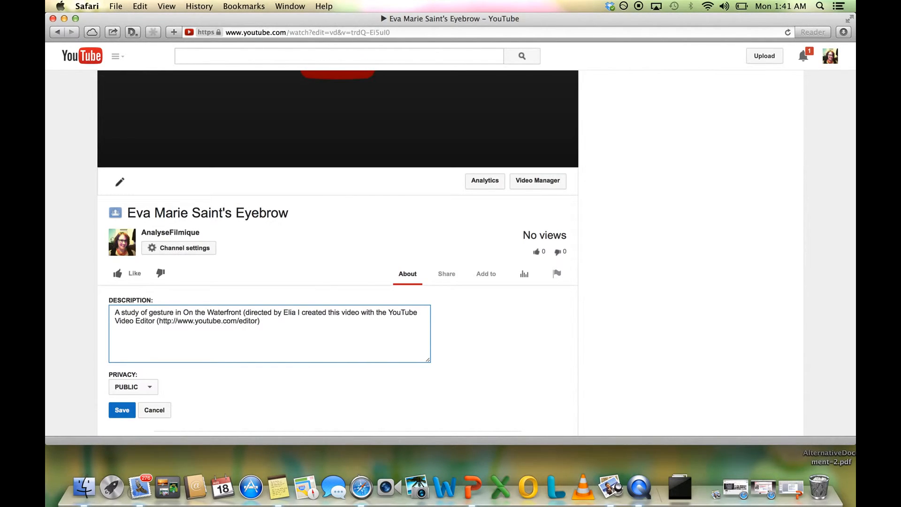
type("Kazan, ")
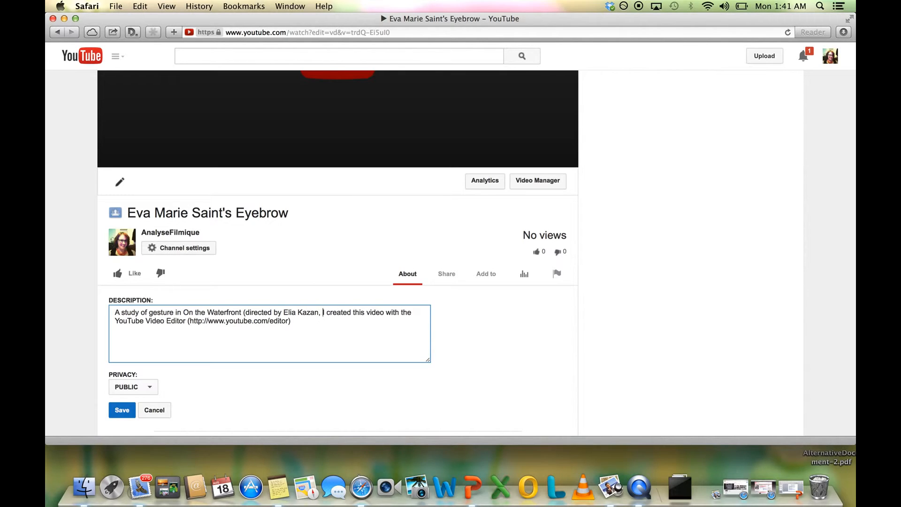
type("1954).")
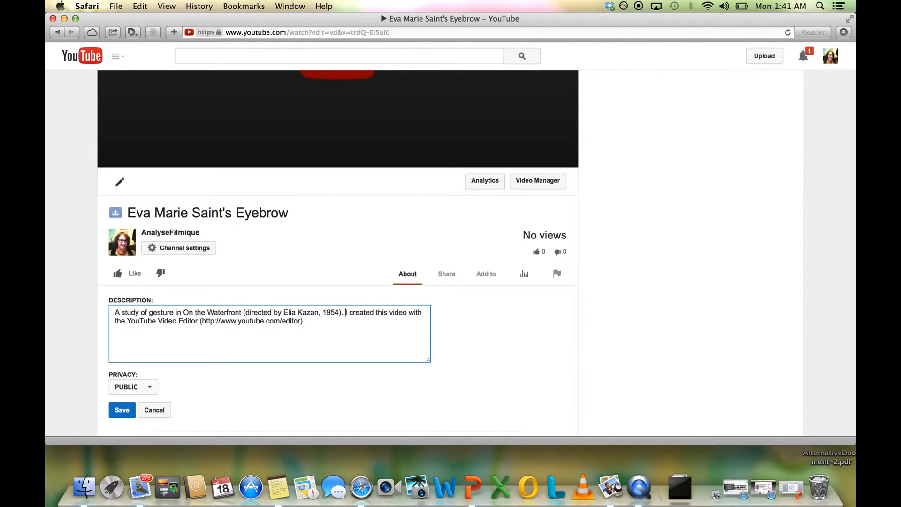
key("Return")
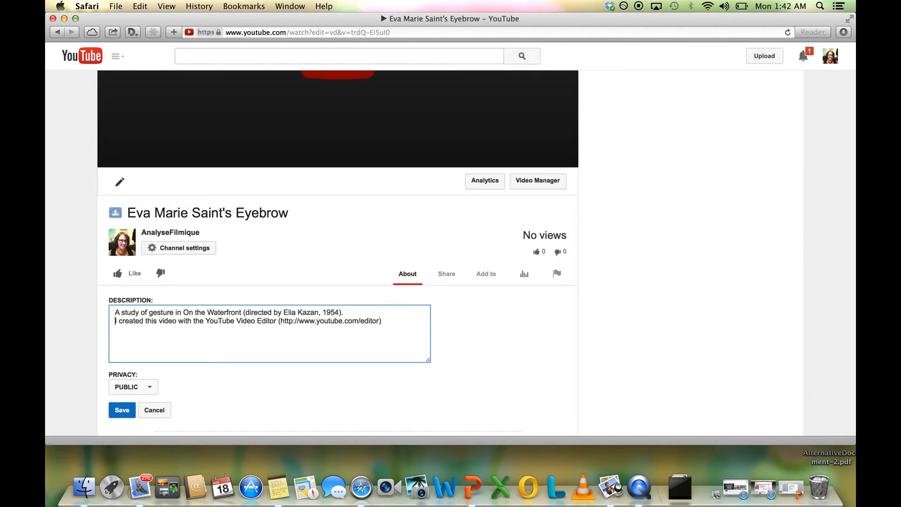
Try the Private and Unlisted privacy options for the video and set the privacy back to Public.
scroll(451, 254, "down", 3)
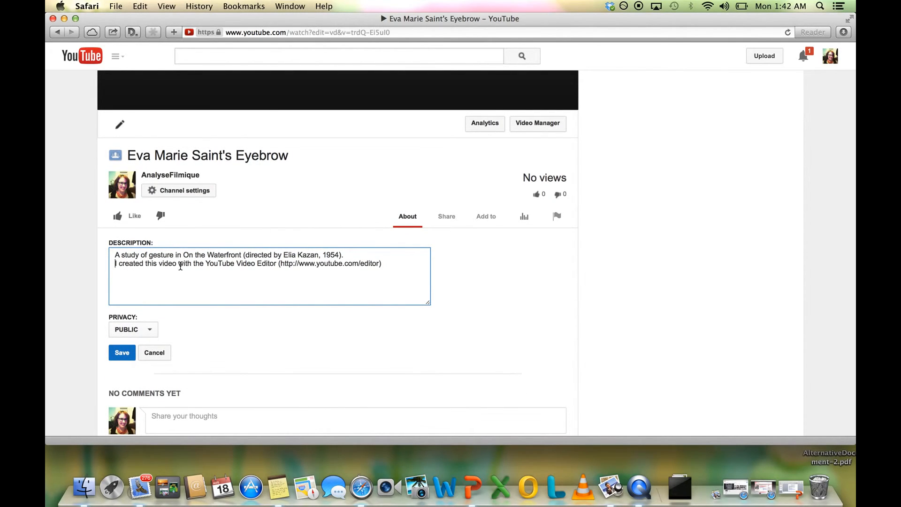
left_click(151, 332)
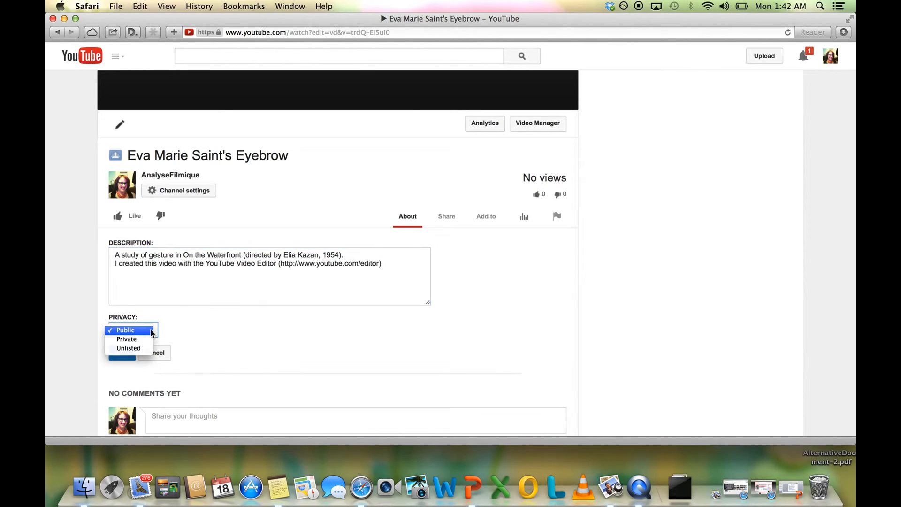
left_click(147, 340)
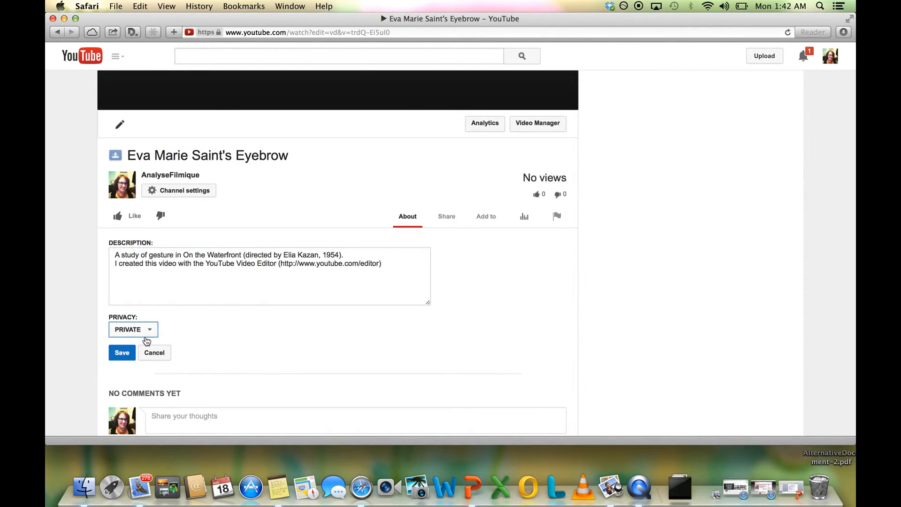
left_click(152, 333)
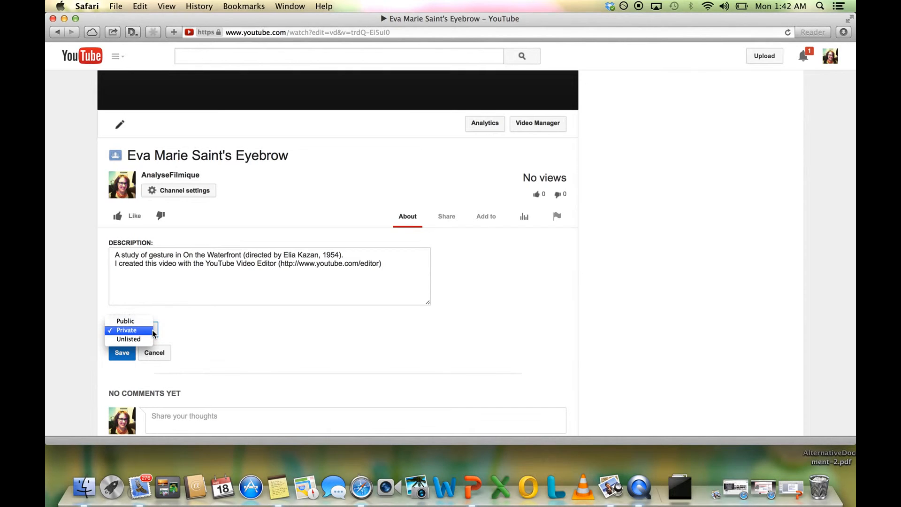
left_click(147, 340)
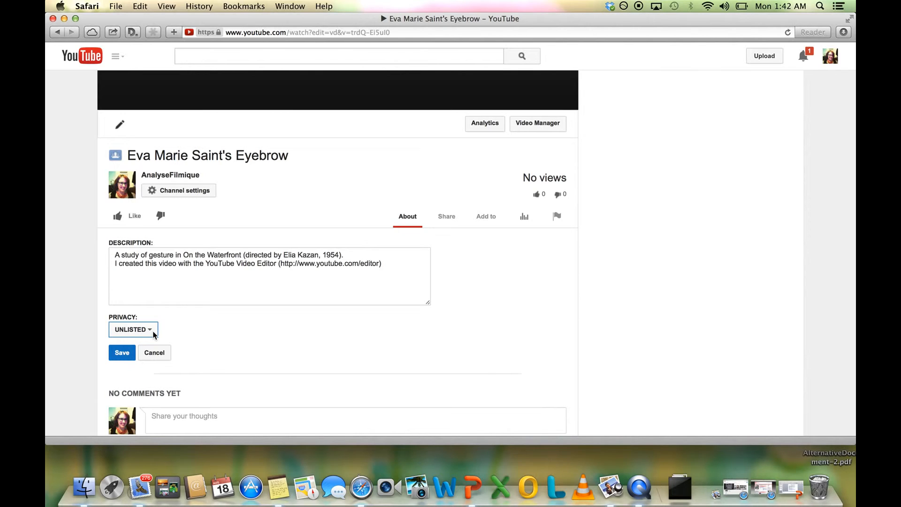
left_click(153, 333)
left_click(149, 317)
Save the edited description and open the video's full Info and Settings page.
scroll(203, 336, "down", 1)
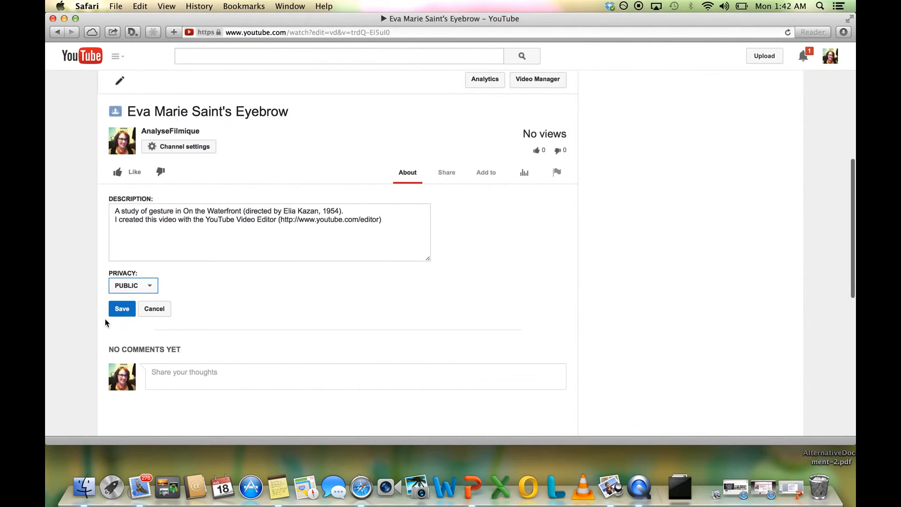
left_click(126, 309)
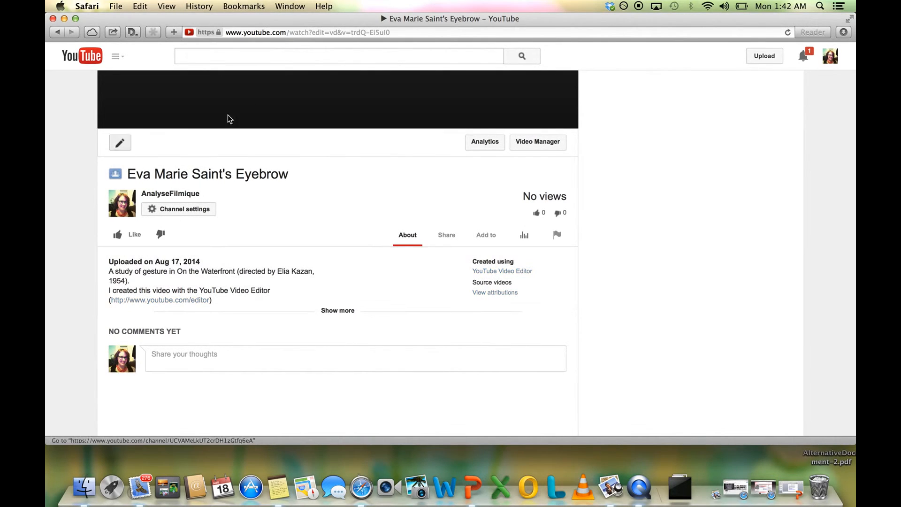
left_click(120, 144)
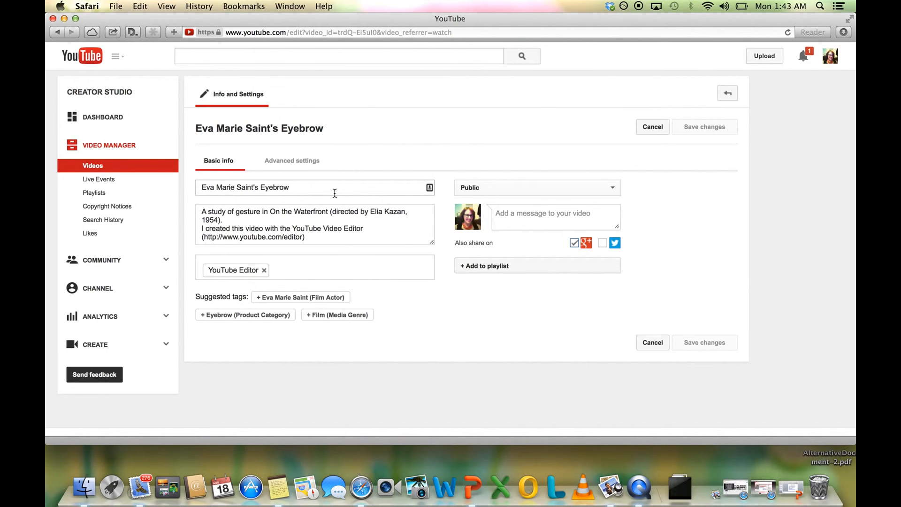
left_click(336, 212)
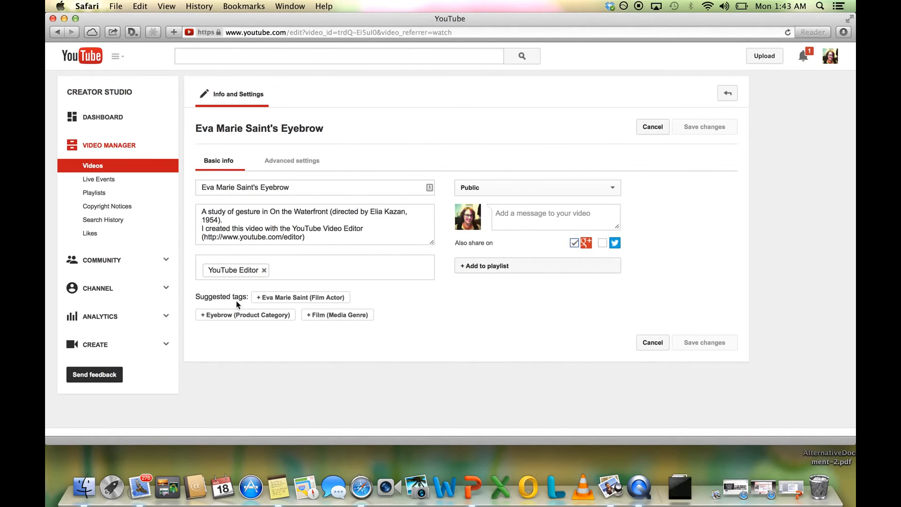
Add the tags Eva Marie Saint (Film Actor), On The Waterfront (Film), Elia Kazan (Film Director) and Gesture (Field Of Study) to the video.
left_click(286, 299)
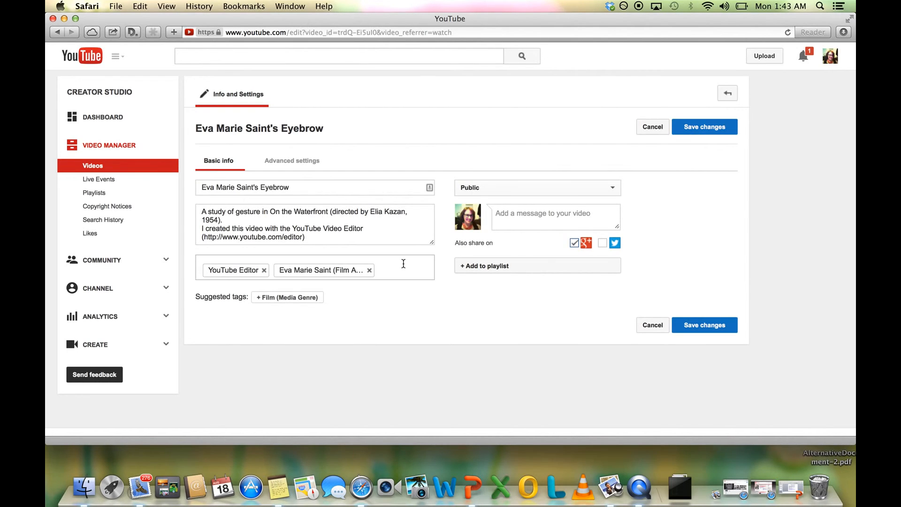
type("On")
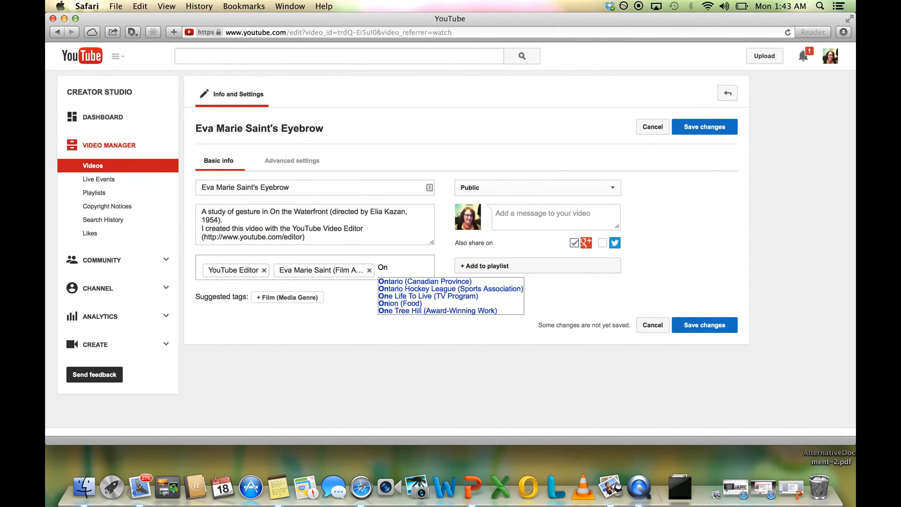
type(" the Water")
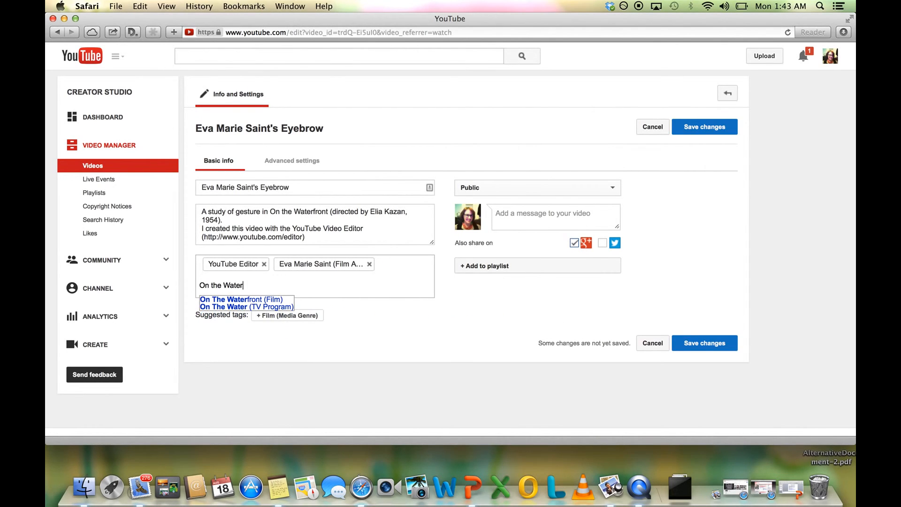
left_click(269, 299)
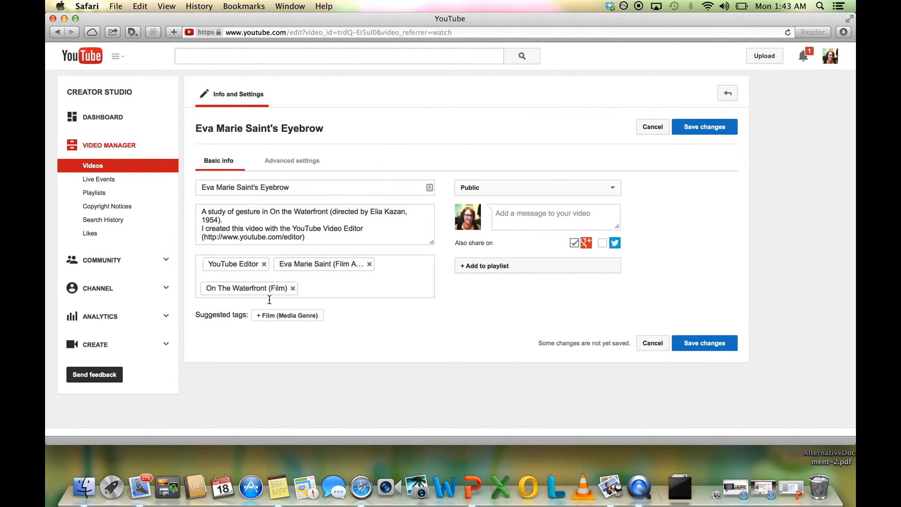
type("Elia K")
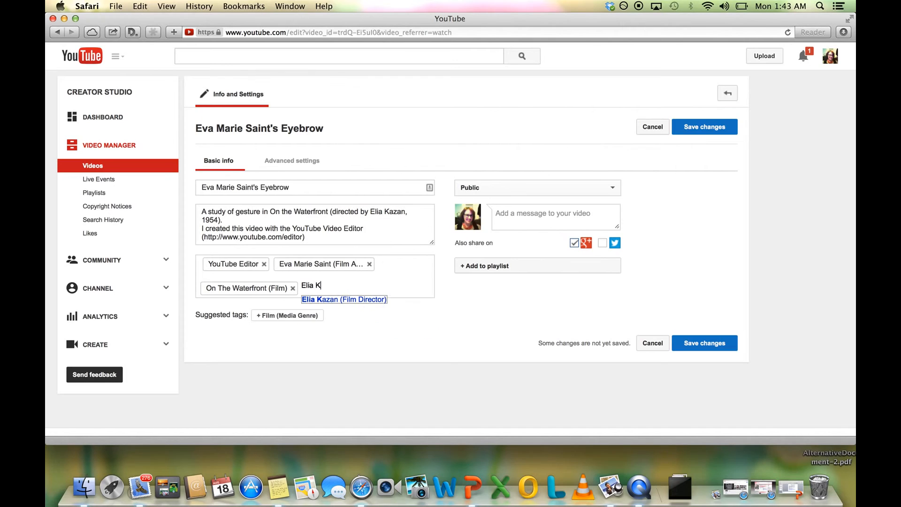
left_click(330, 301)
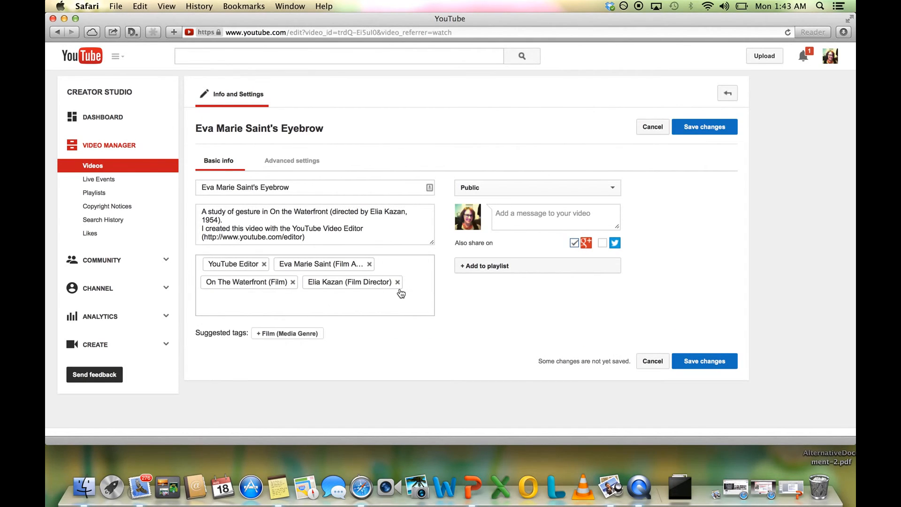
type("Gesture")
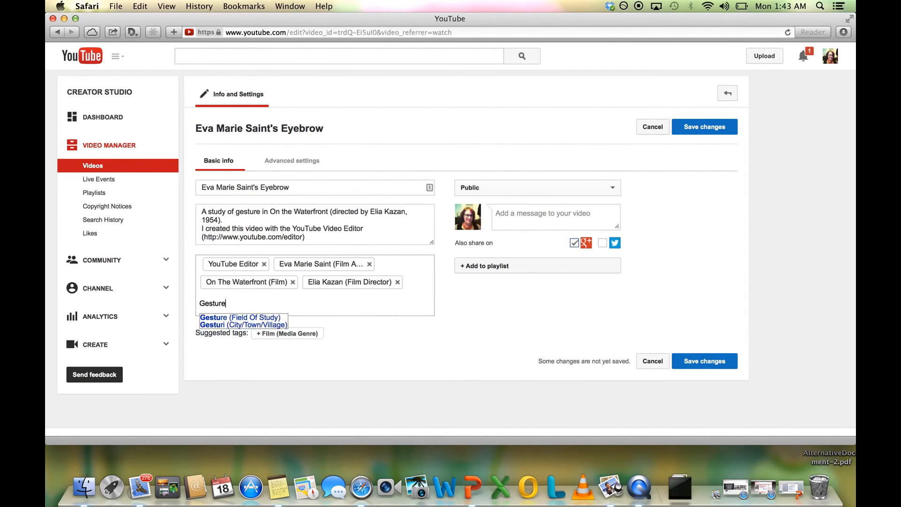
left_click(267, 317)
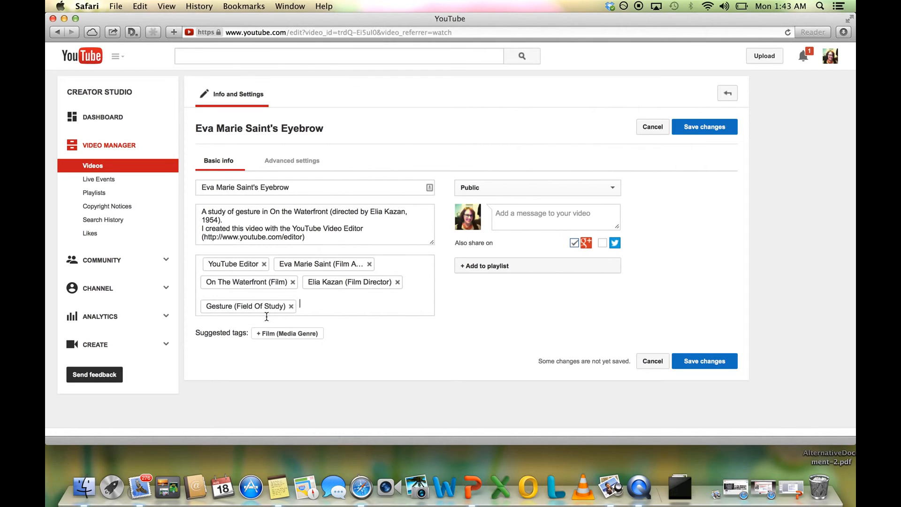
Add the suggested tag Performance Studies (Field Of Study) to the video.
type("Performanc")
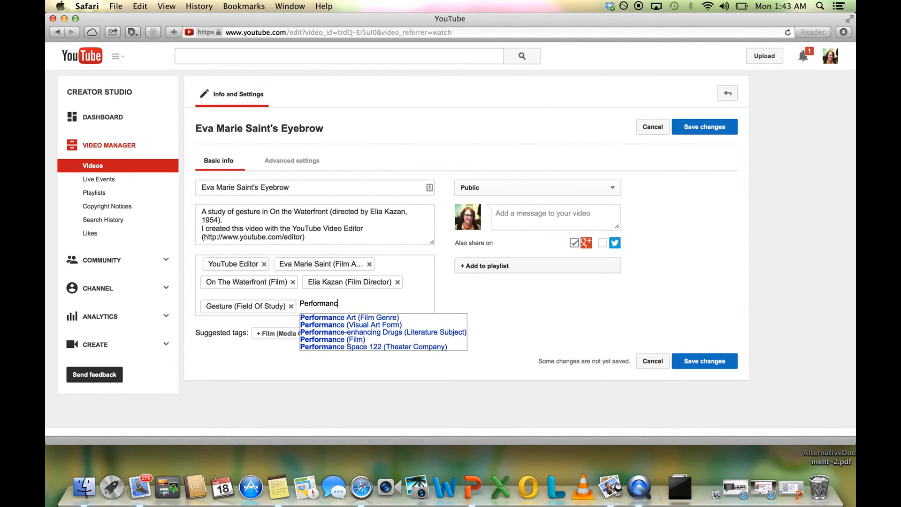
type("e st")
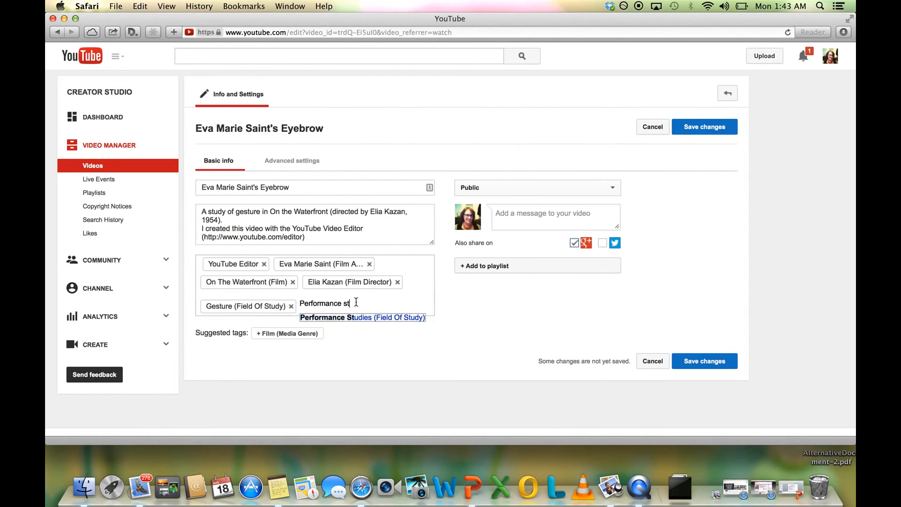
left_click(356, 320)
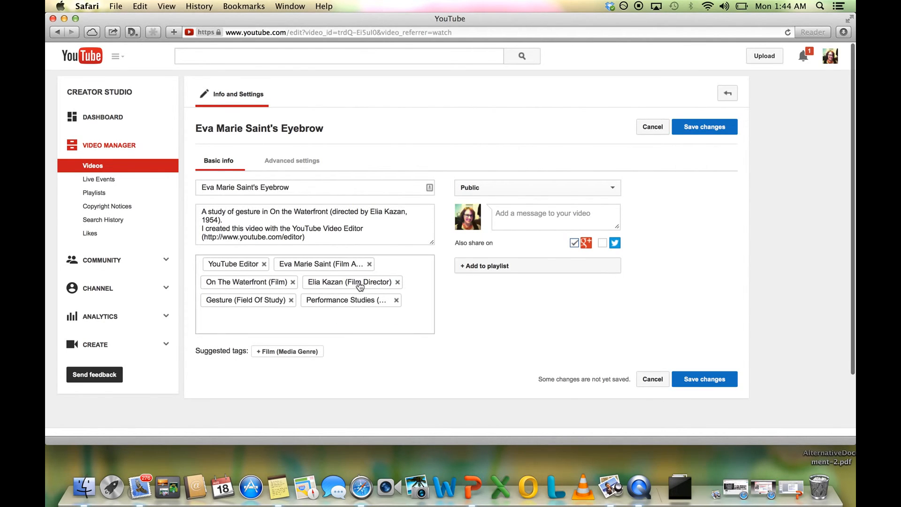
Examine the video's advanced settings, including the license, caption certification, distribution, age restriction and category options.
left_click(293, 161)
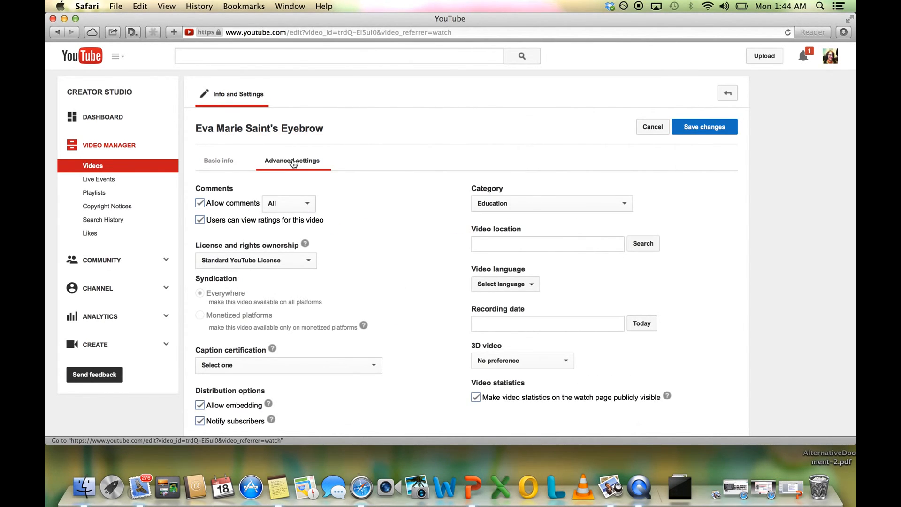
scroll(356, 207, "down", 3)
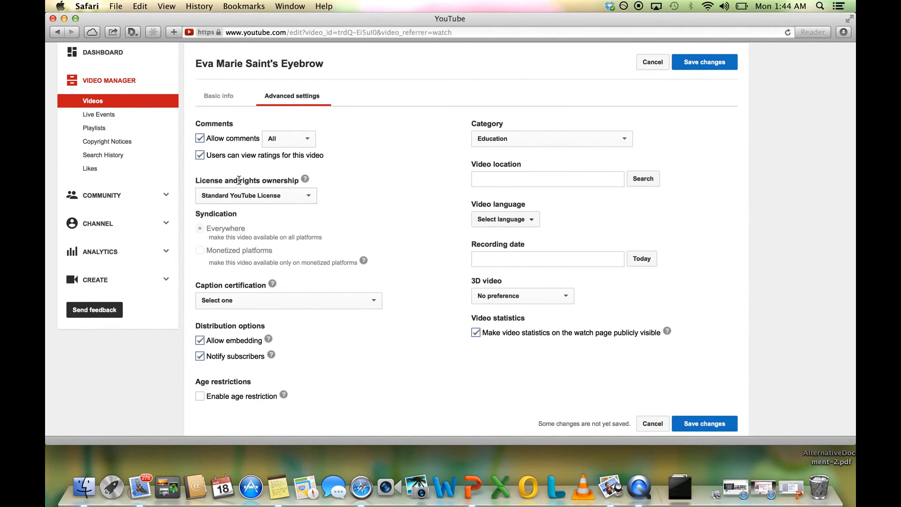
left_click(309, 198)
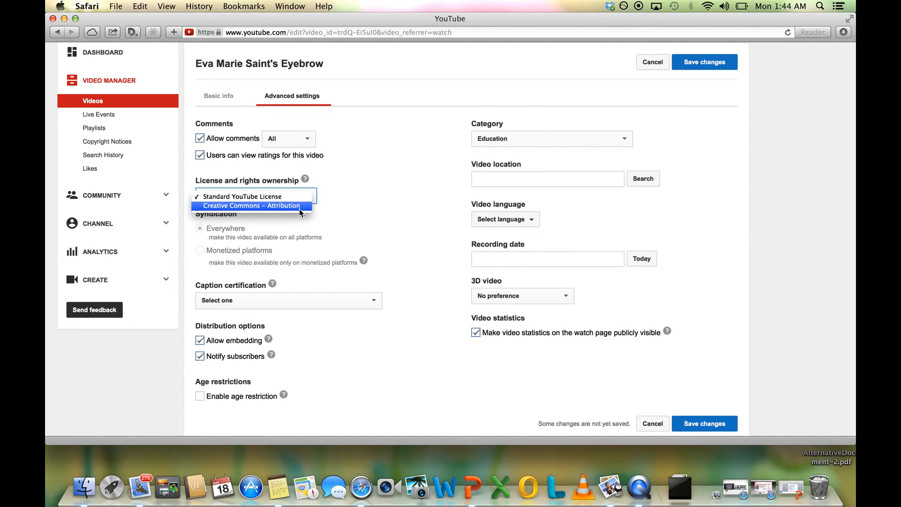
left_click(301, 227)
scroll(323, 223, "down", 2)
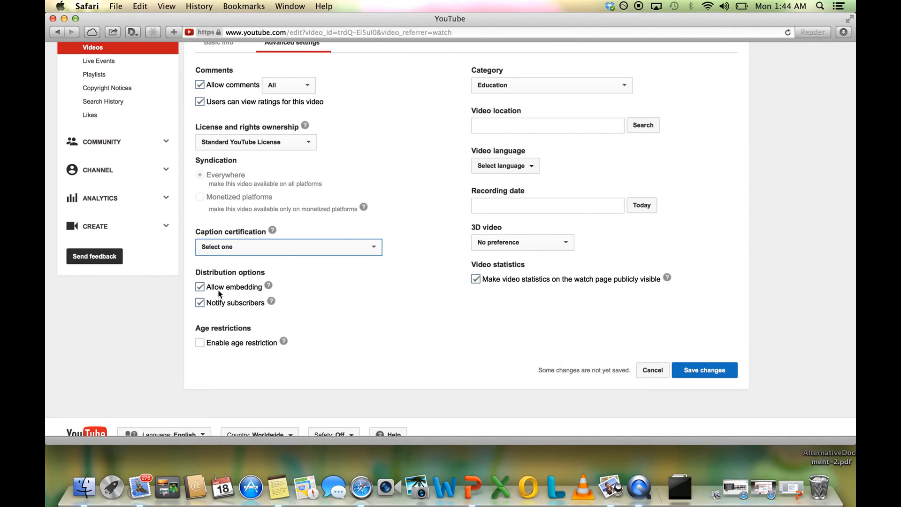
left_click(565, 86)
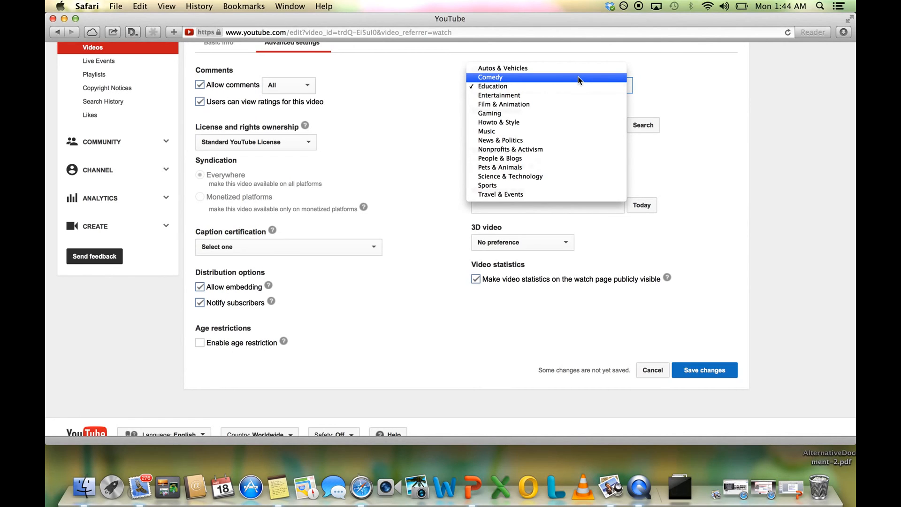
left_click(678, 74)
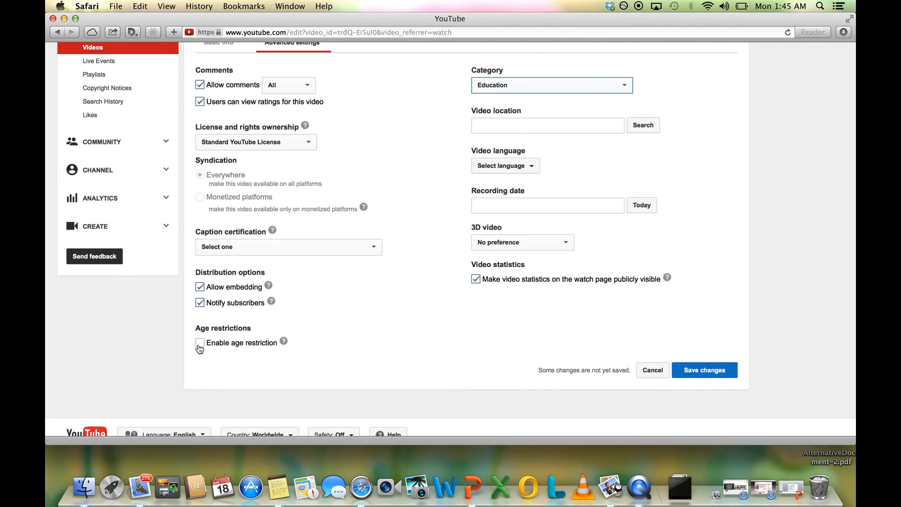
scroll(607, 298, "up", 3)
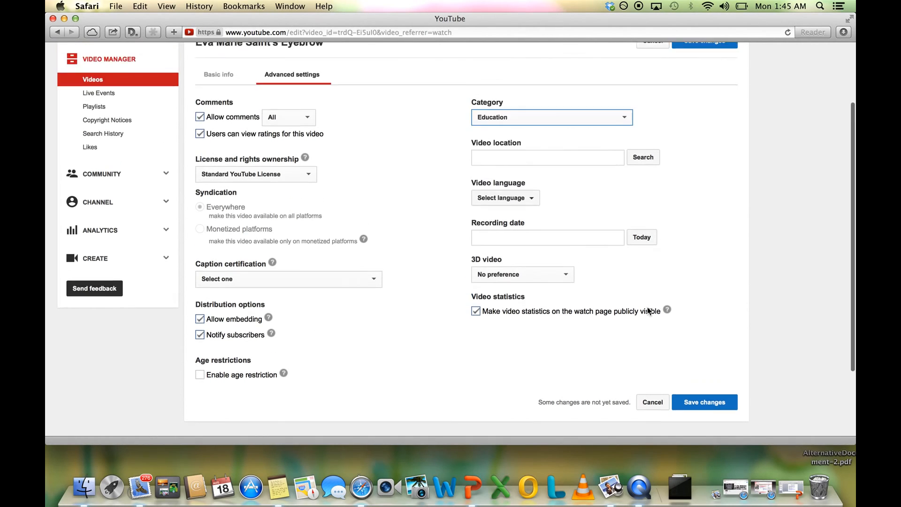
Save the changes to the video's basic info and return to its watch page to play the published video.
left_click(222, 153)
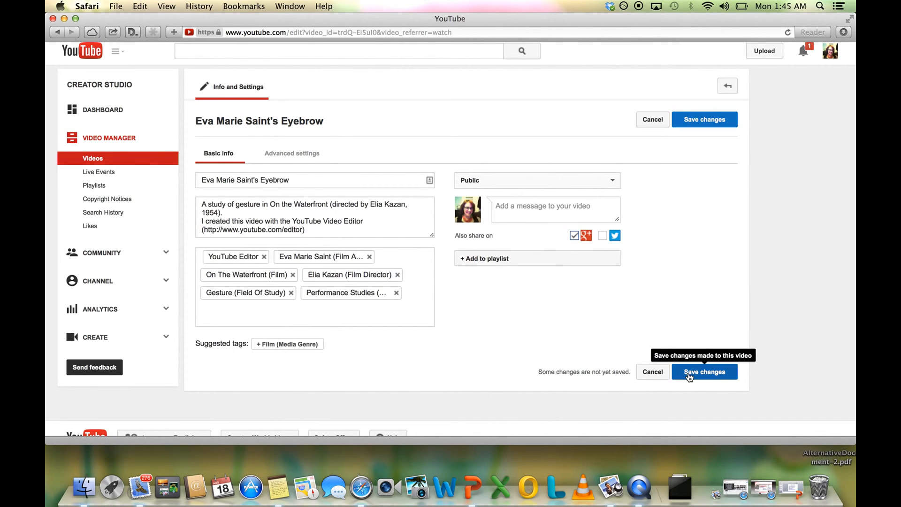
left_click(723, 123)
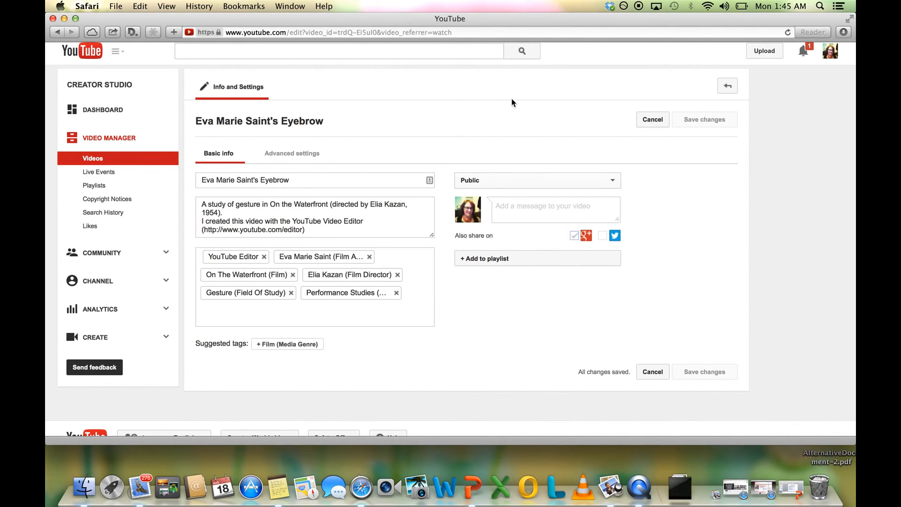
left_click(728, 88)
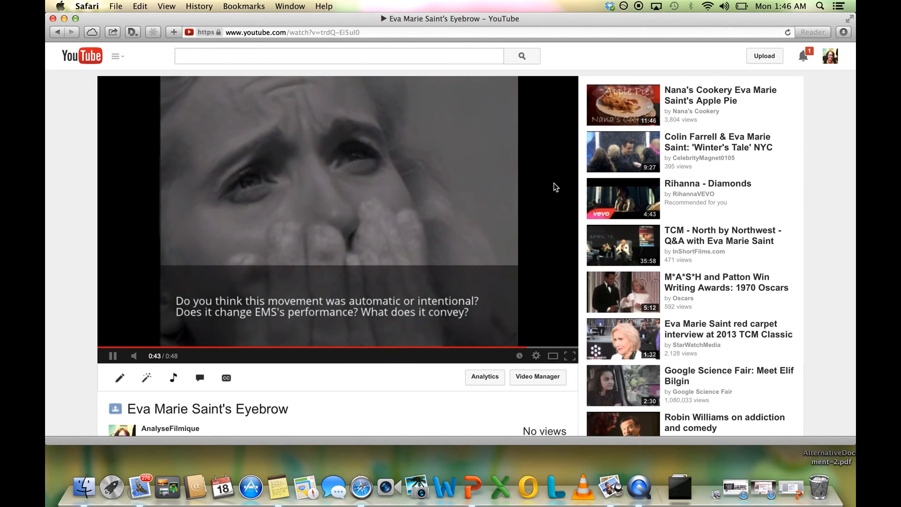
scroll(554, 183, "up", 2)
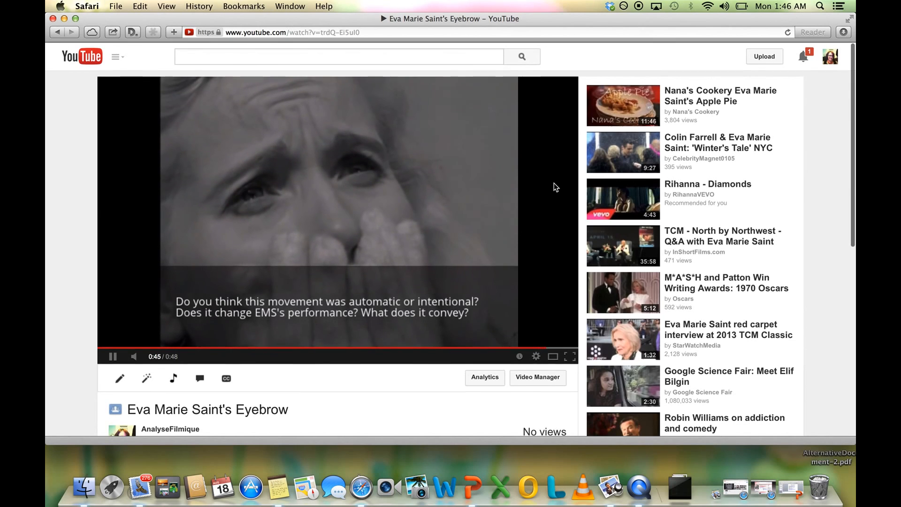